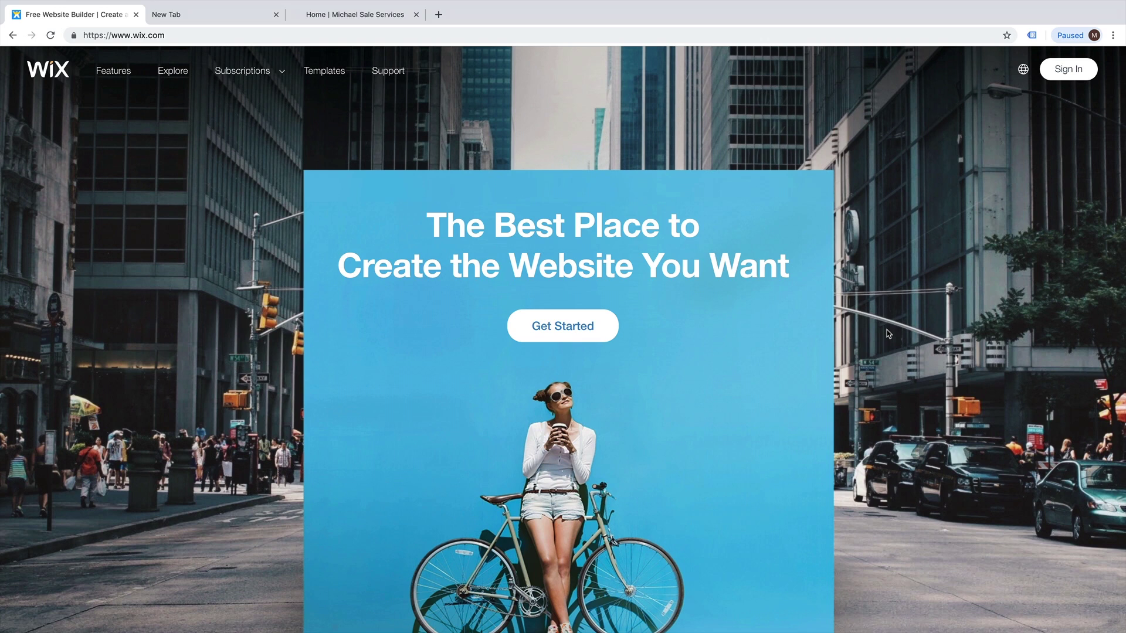
- Sign in to the Wix account using the saved login details
click(1080, 71)
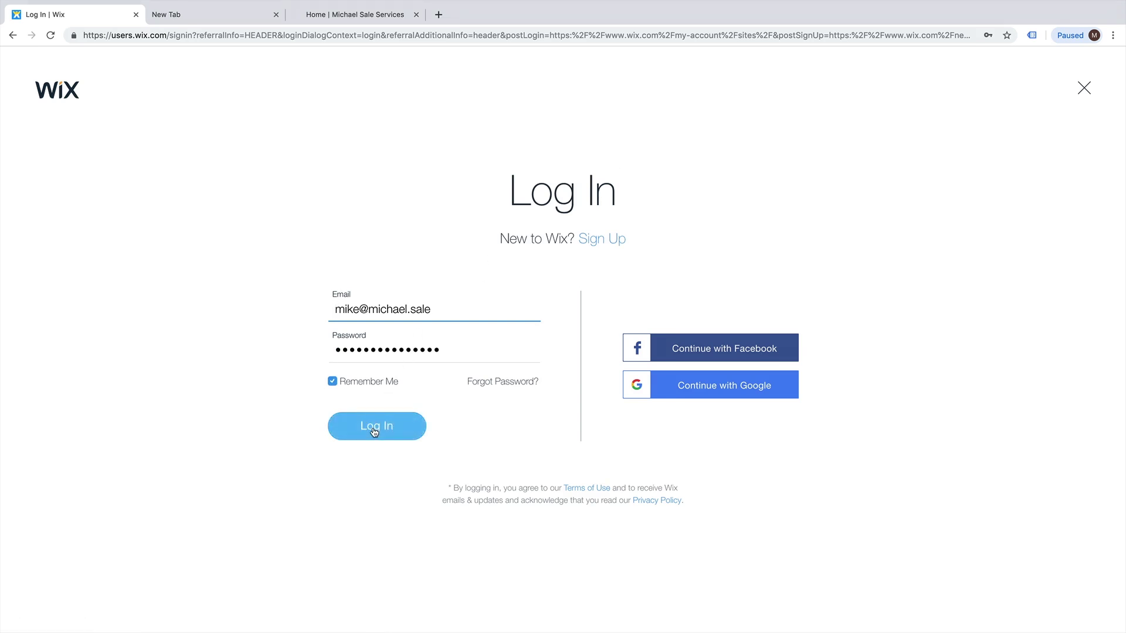
click(374, 432)
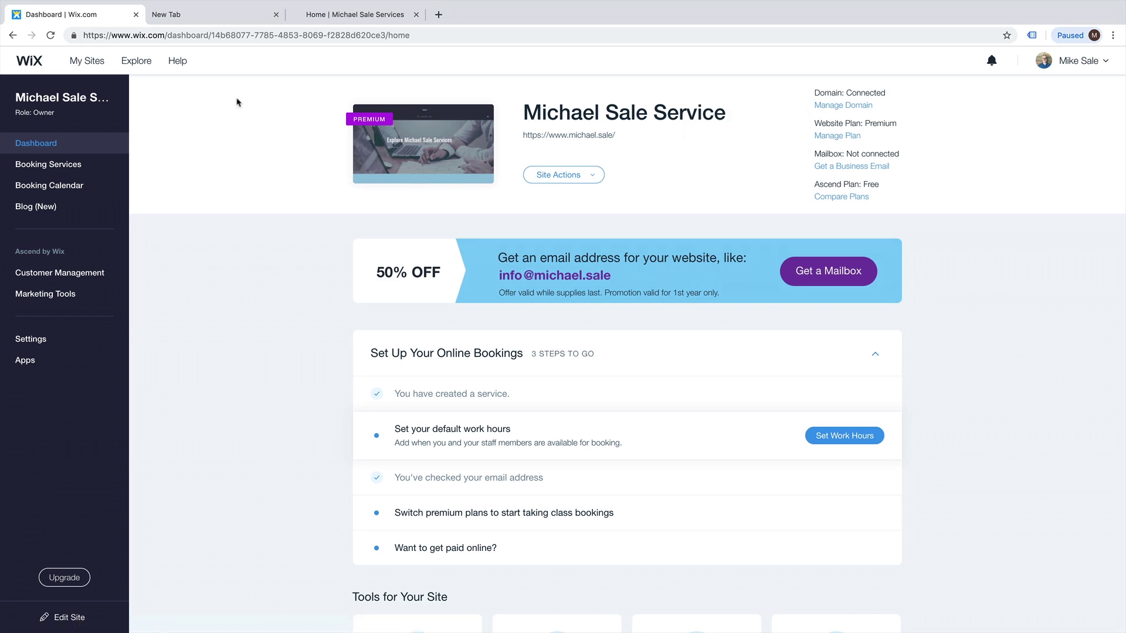
- Open tagmanager.google.com in the empty browser tab and sign in by entering the Google account password
click(211, 16)
click(204, 35)
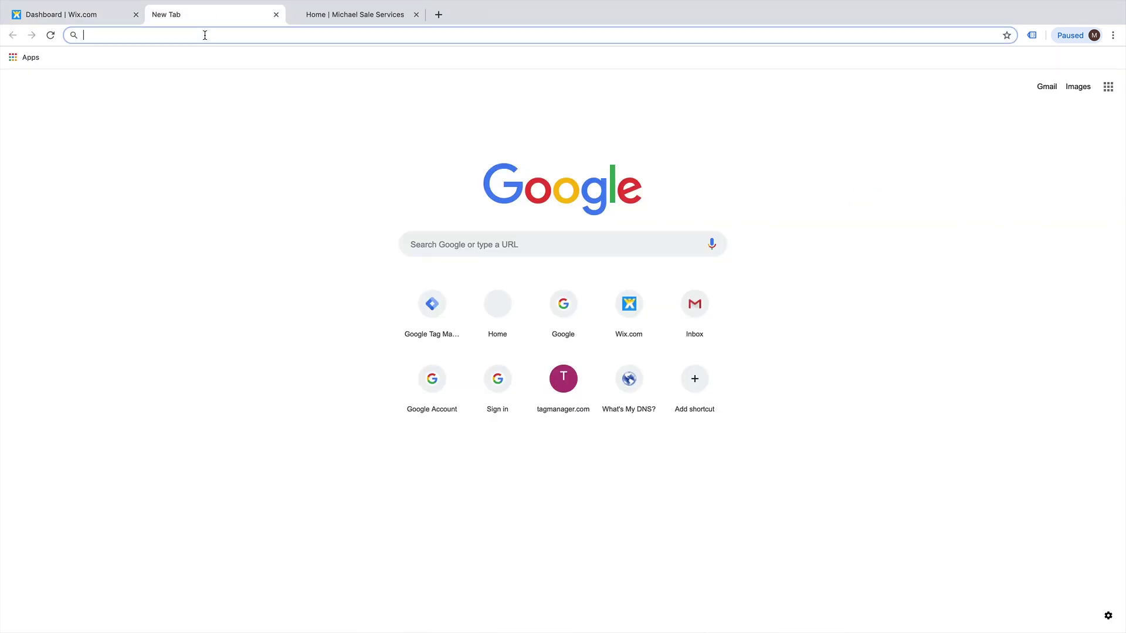
text(tagma)
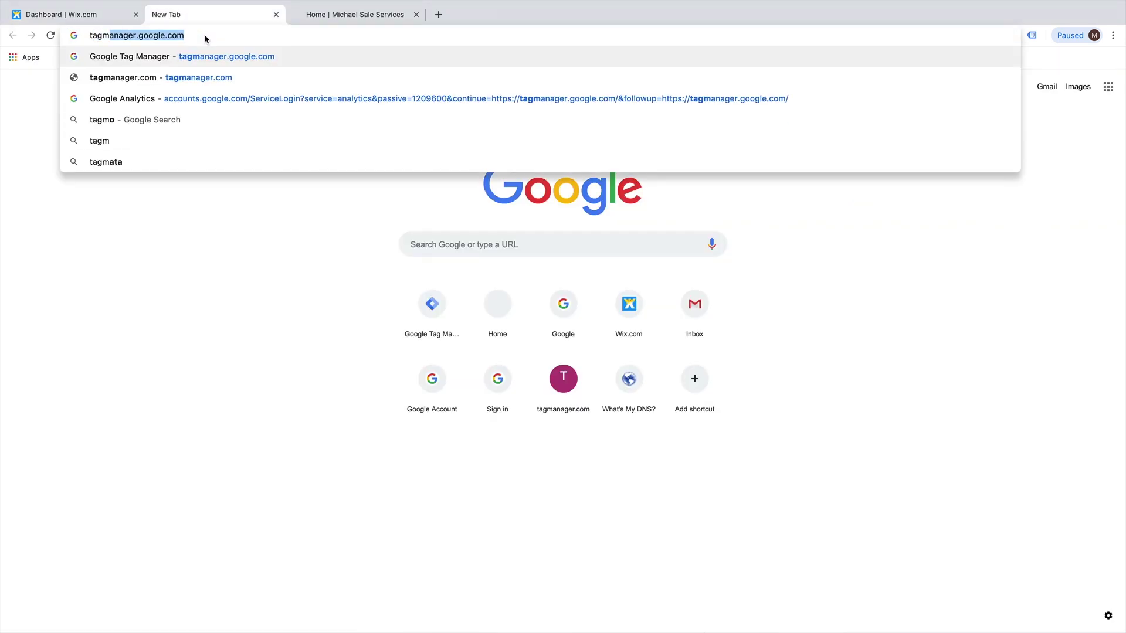
key(Return)
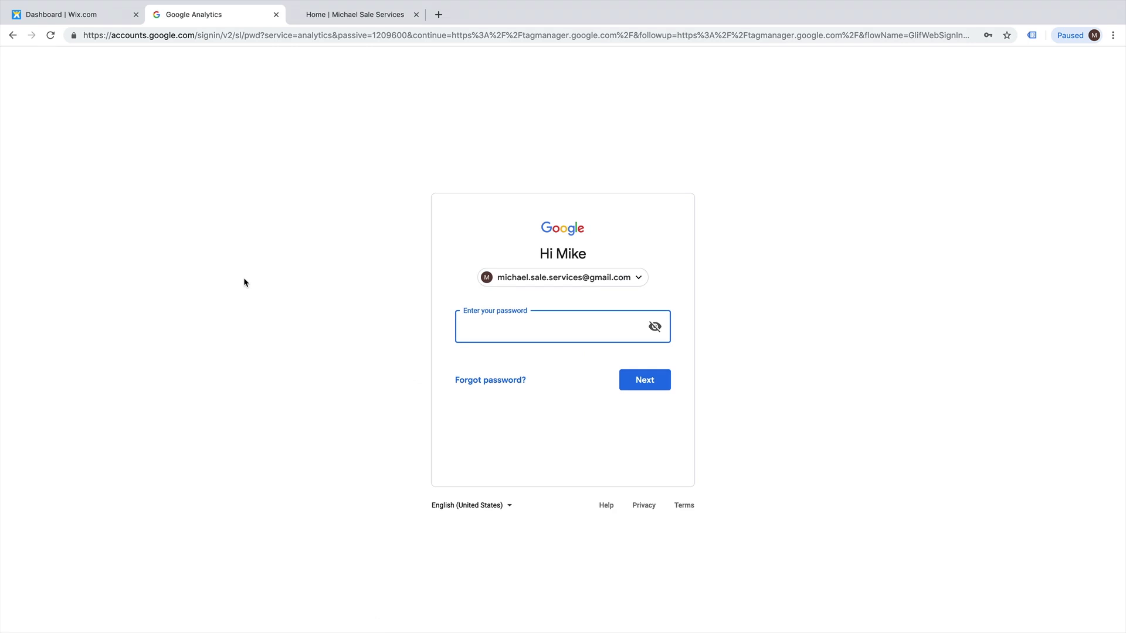
click(479, 331)
click(472, 358)
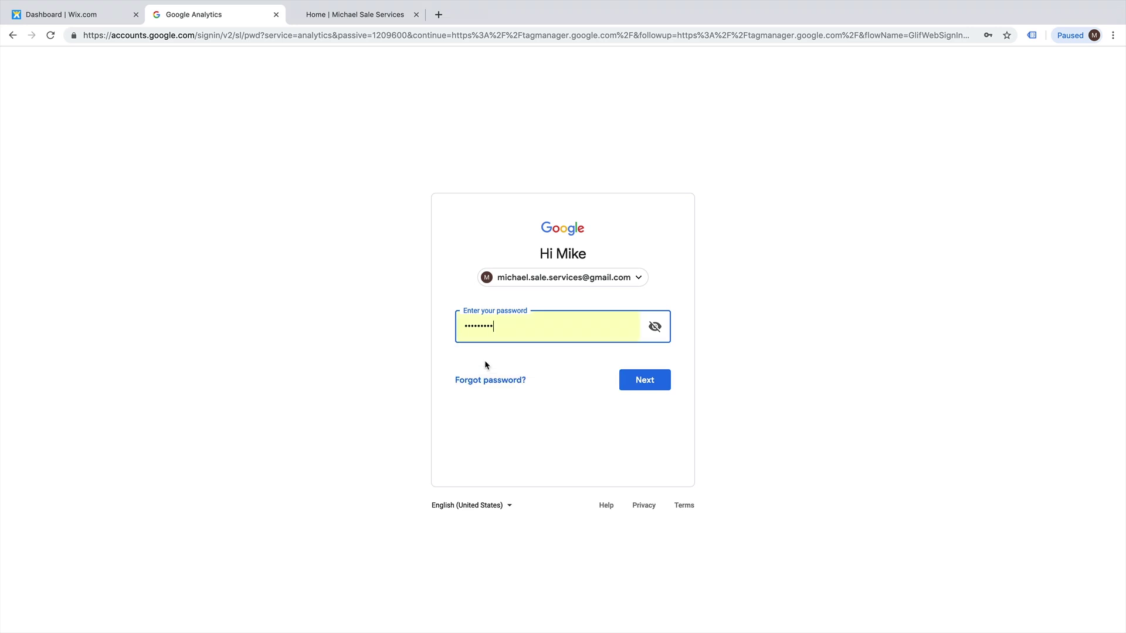
click(633, 384)
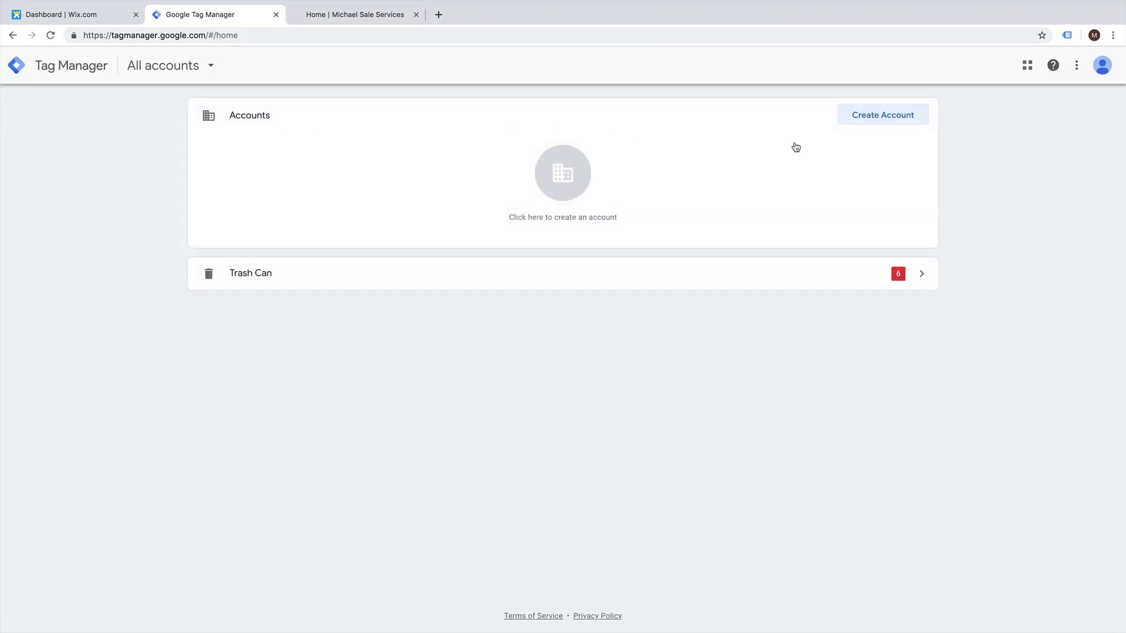
- Start a new Tag Manager account with the account name "Michael Sale Service" and the container name "michael.sale"
click(883, 116)
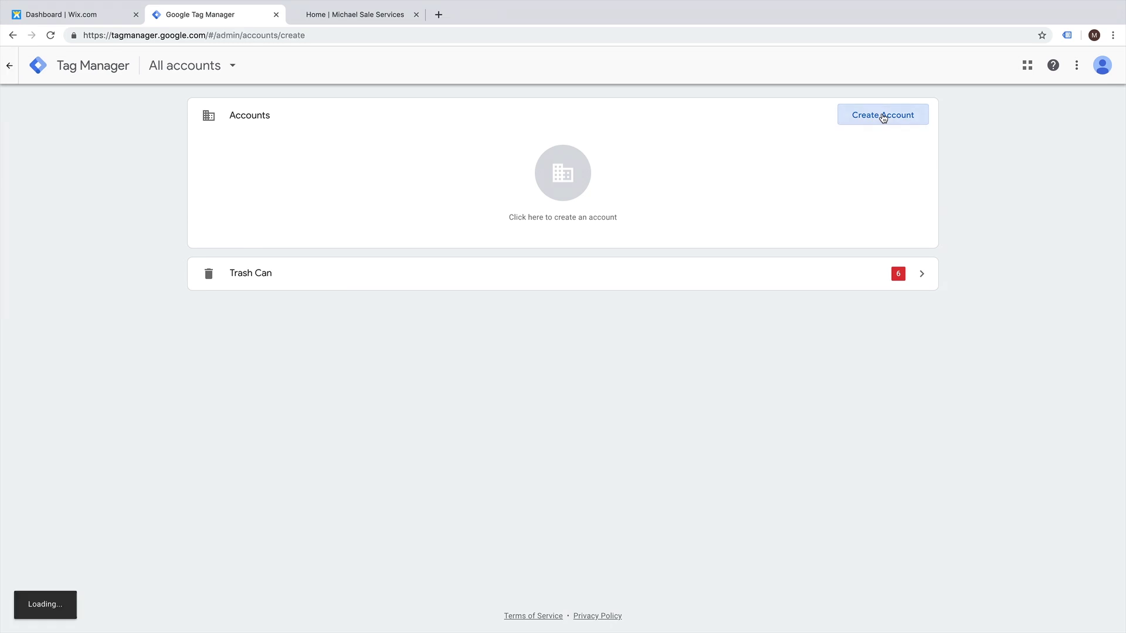
click(291, 230)
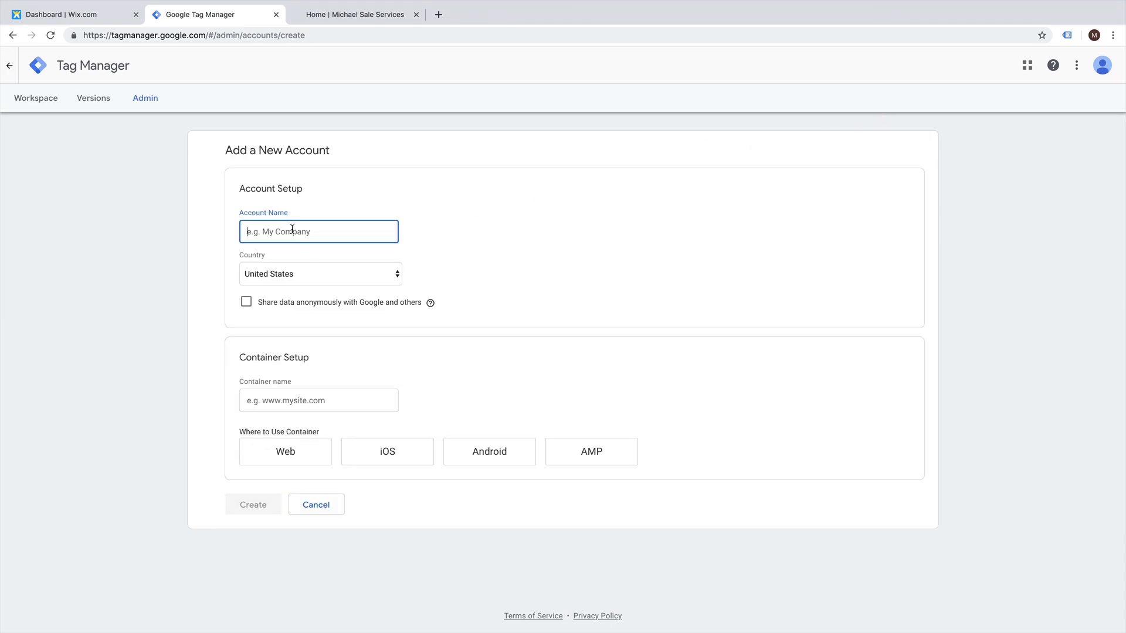
text(Michael Sale Service)
click(256, 403)
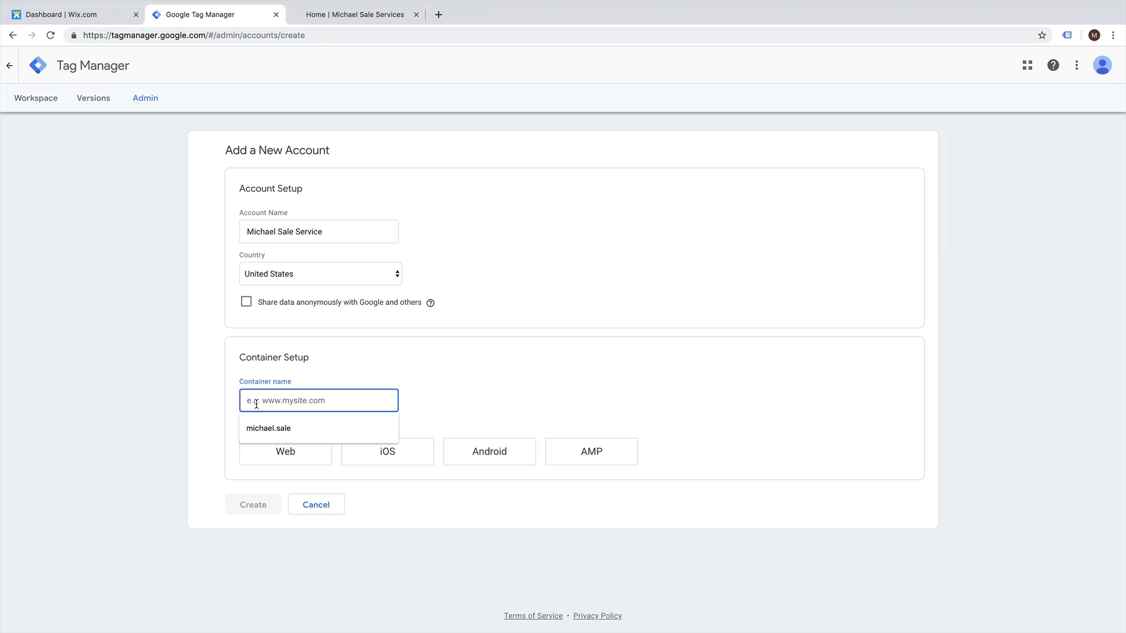
text(michael.sale)
click(177, 422)
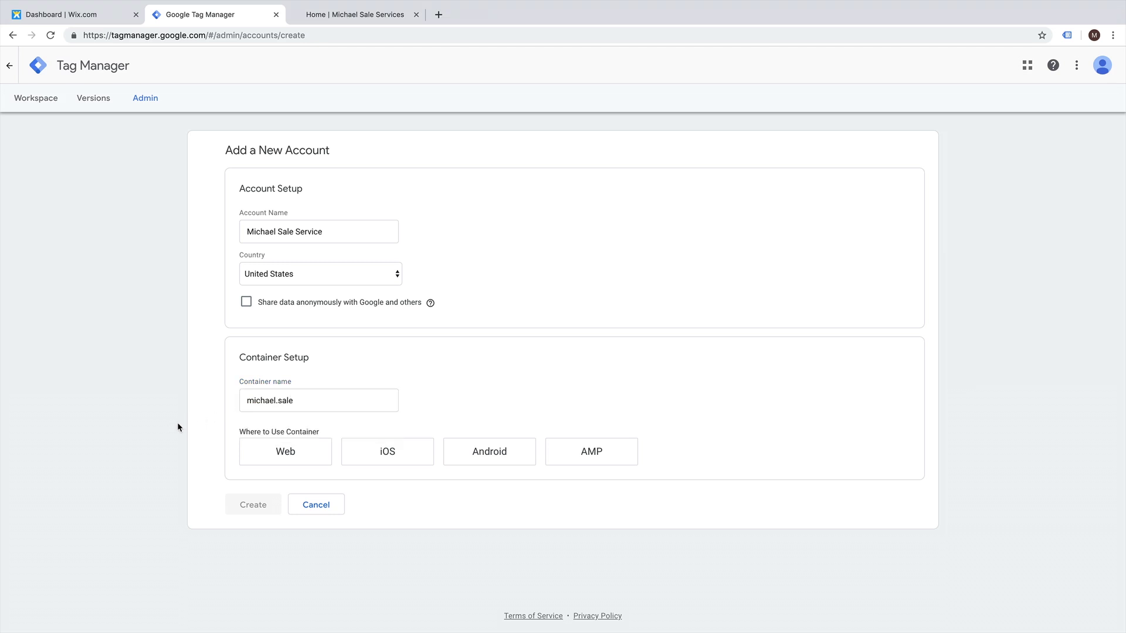
- Set the container's use to Web, create the account and accept the Google Tag Manager Terms of Service
click(285, 464)
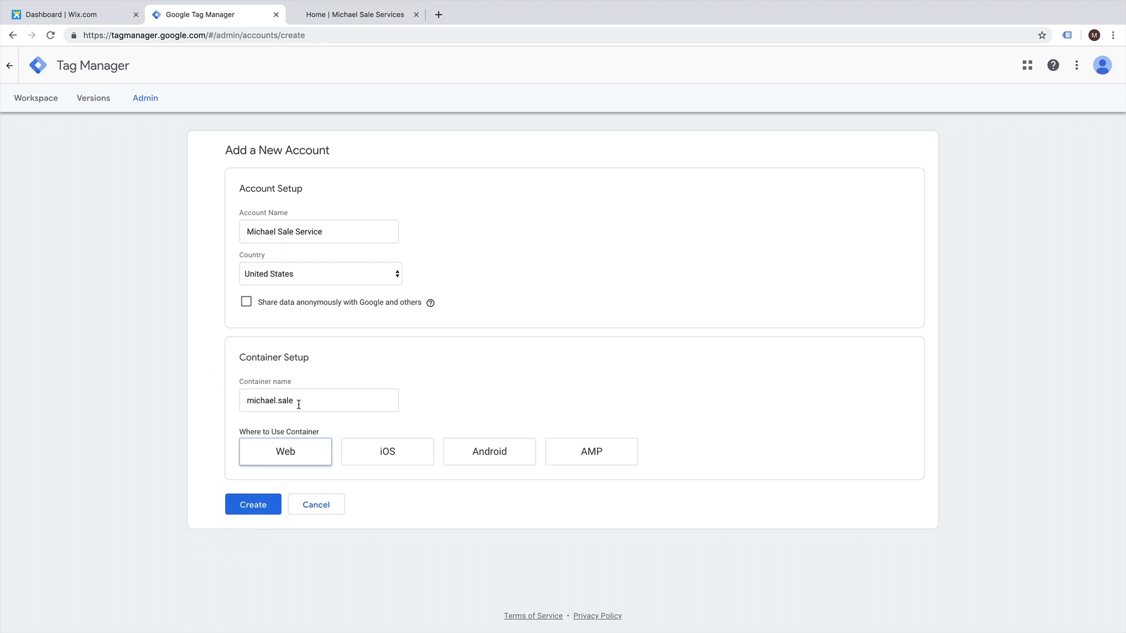
click(243, 507)
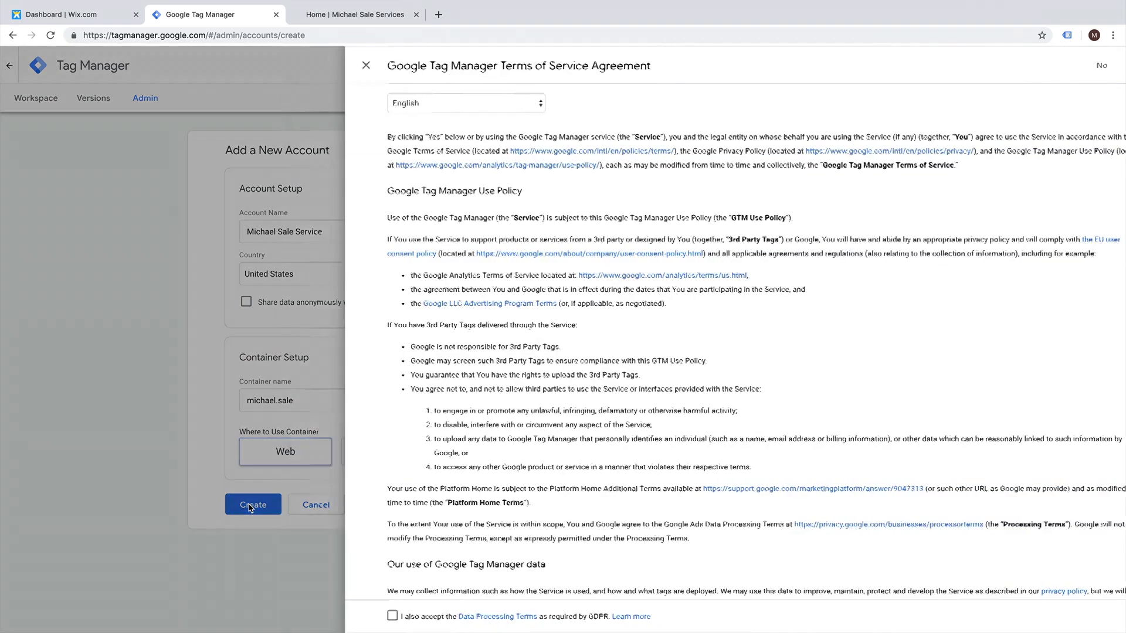
scroll(608, 354, down, 2)
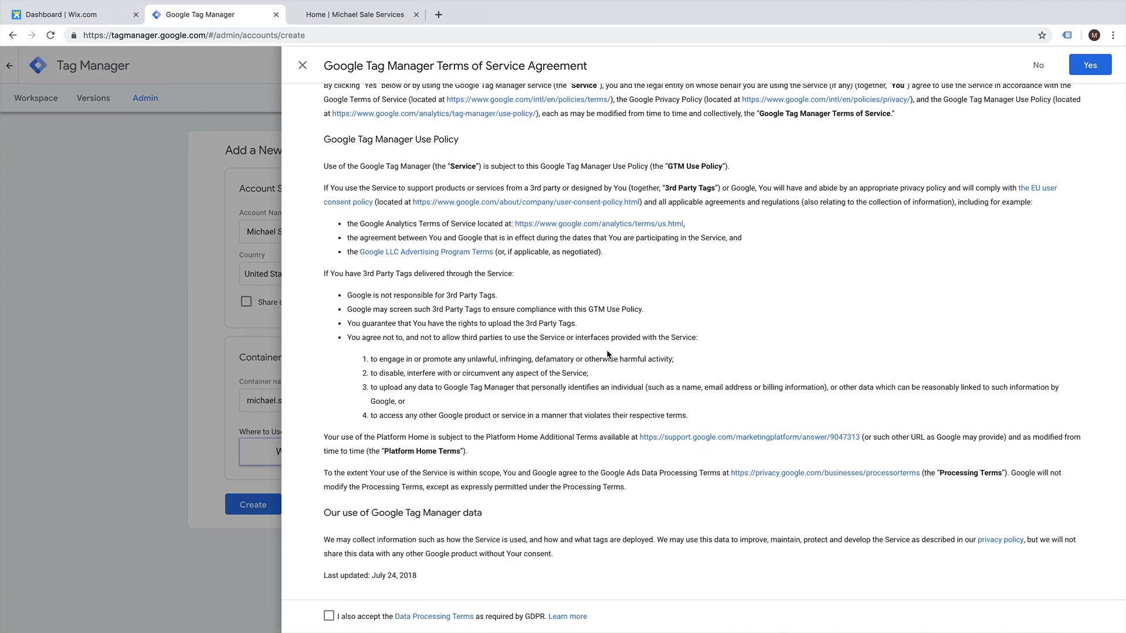
click(1091, 66)
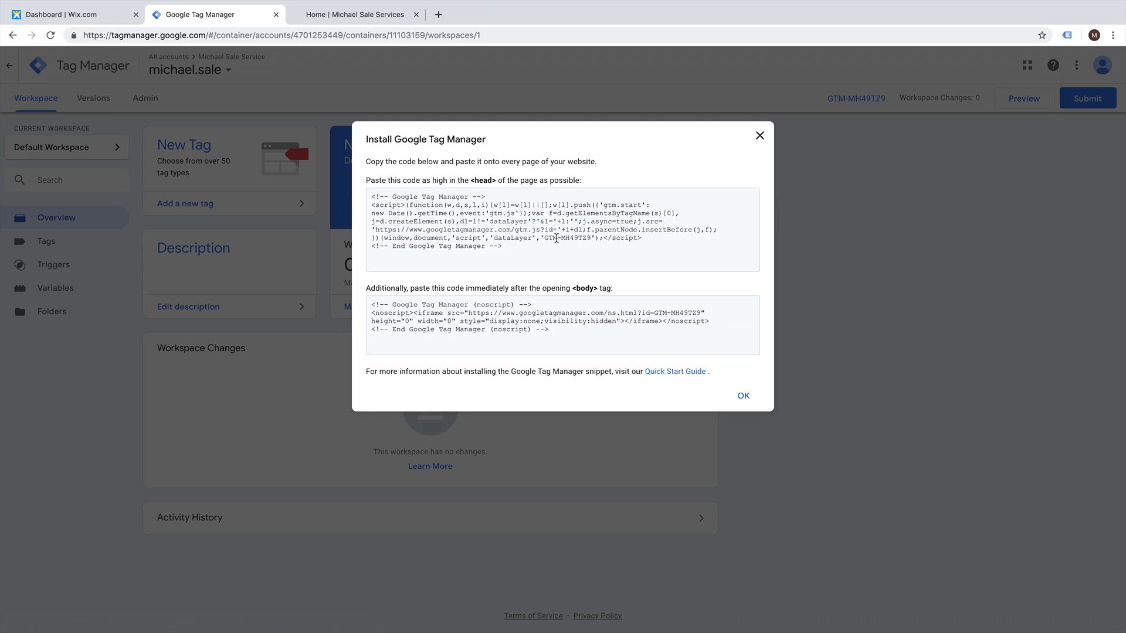
- Copy the container ID from the head installation snippet and close the Install Google Tag Manager dialog
drag(545, 238, 576, 239)
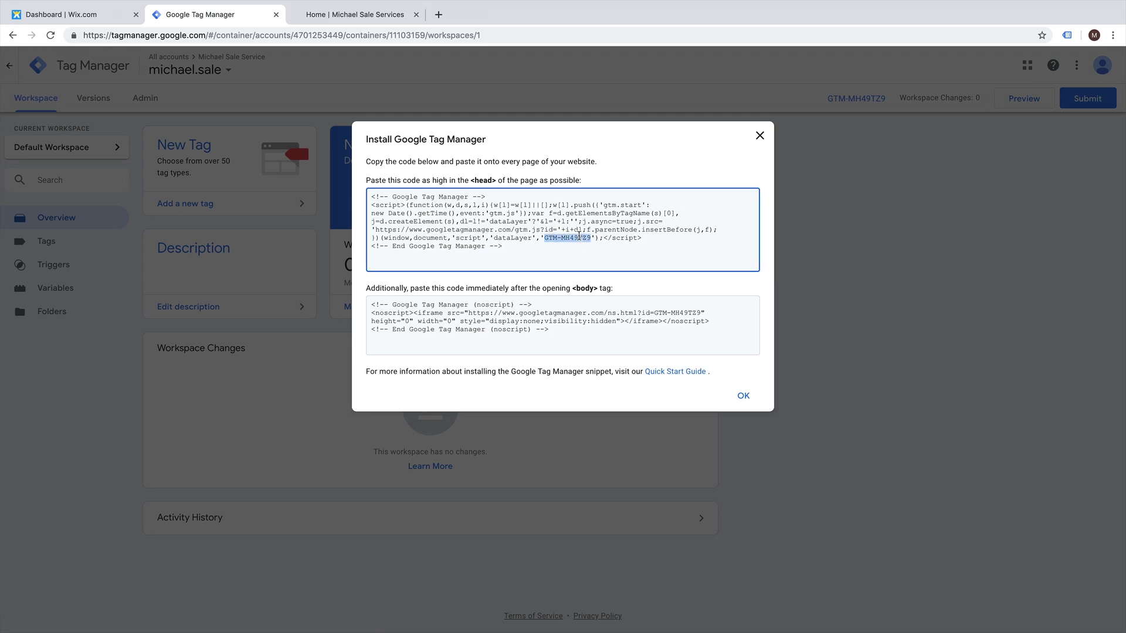
right_click(579, 236)
click(591, 260)
click(759, 136)
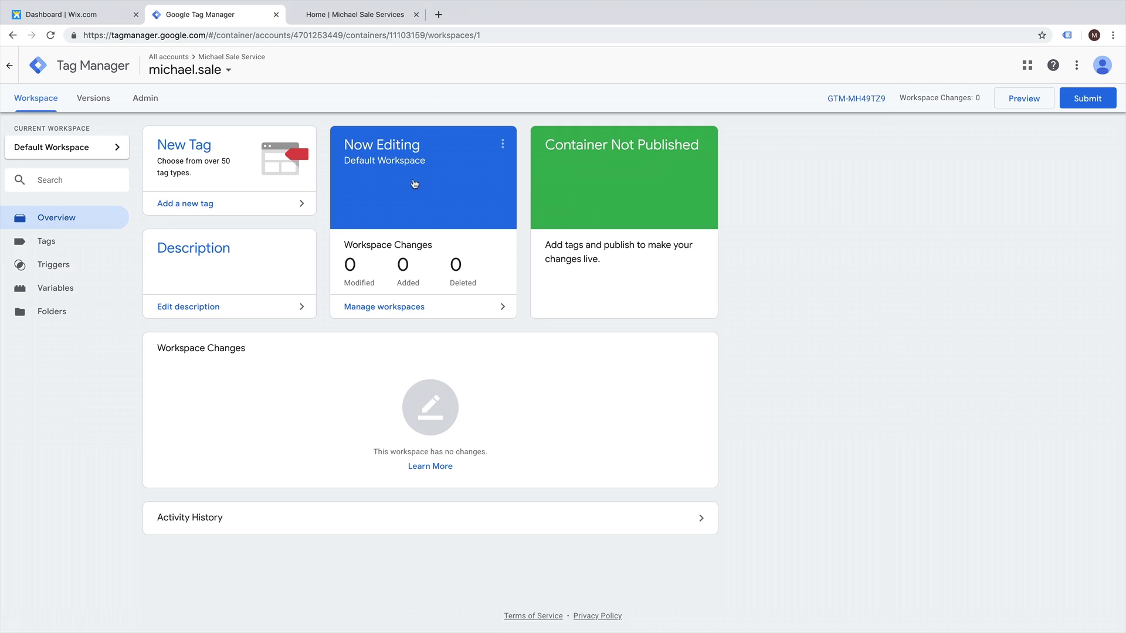
- Return to the Wix dashboard and open the Google Tag Manager page of the Marketing Integrations
click(81, 19)
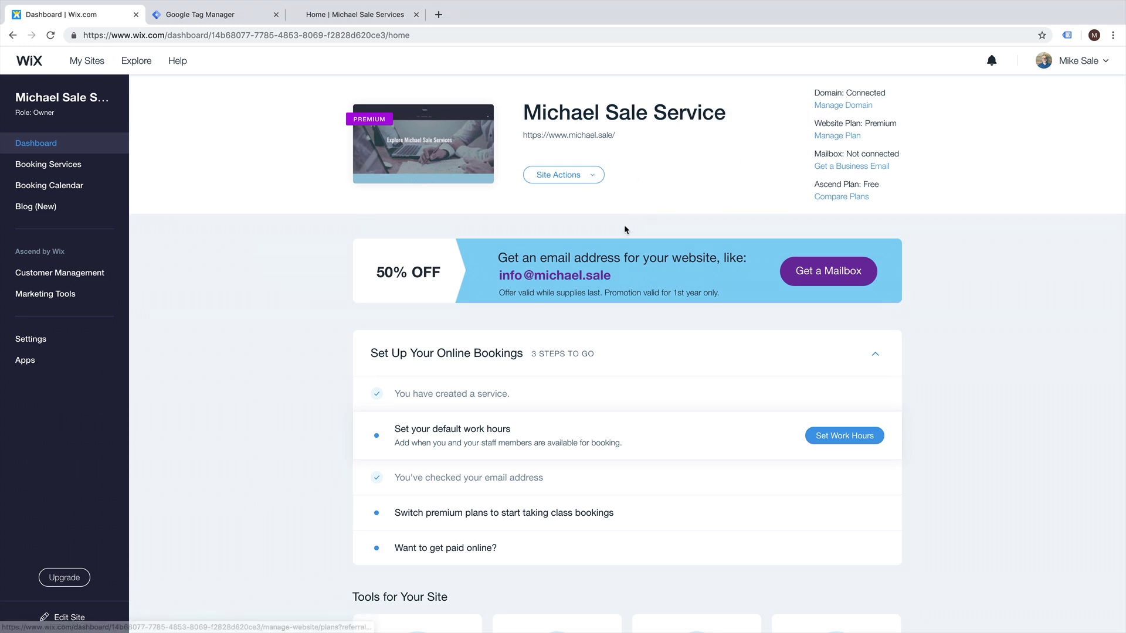
click(88, 298)
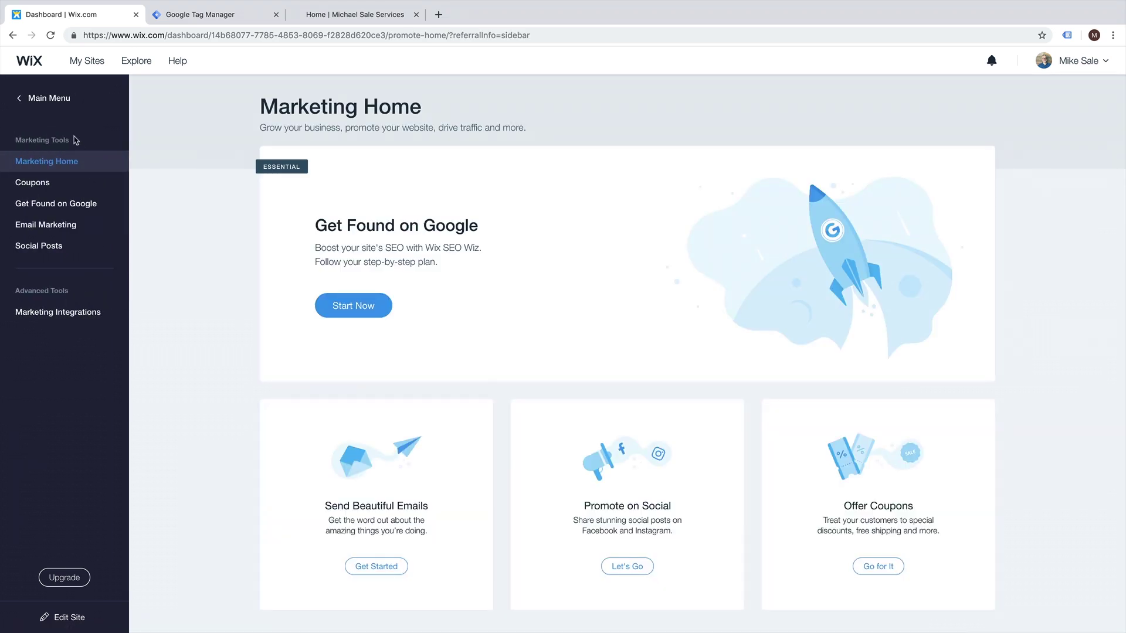
click(58, 316)
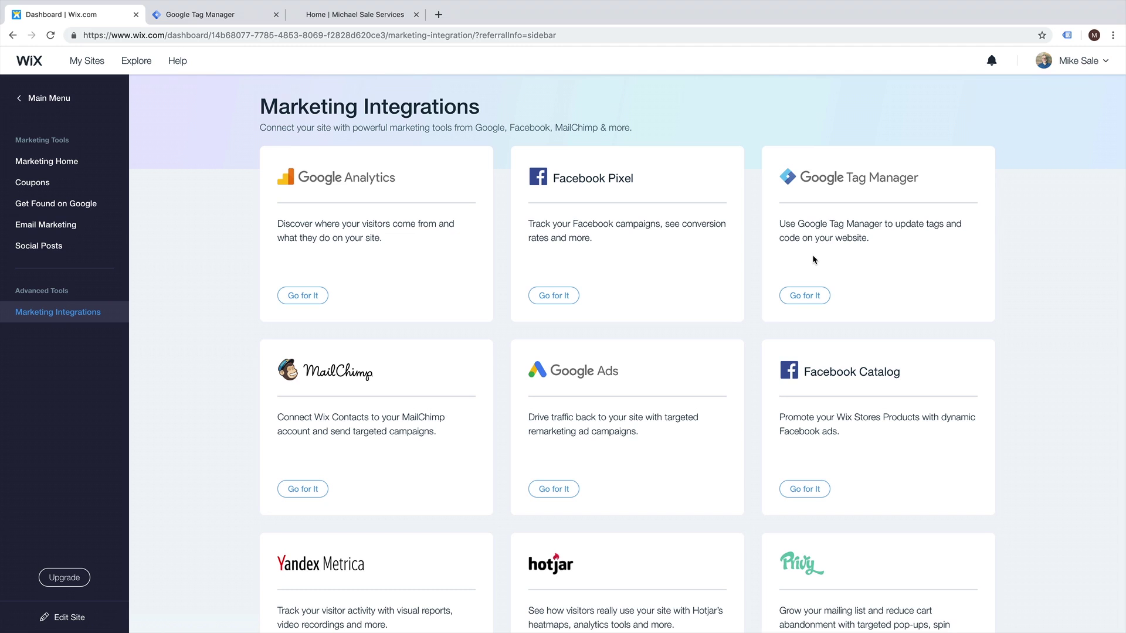
click(801, 295)
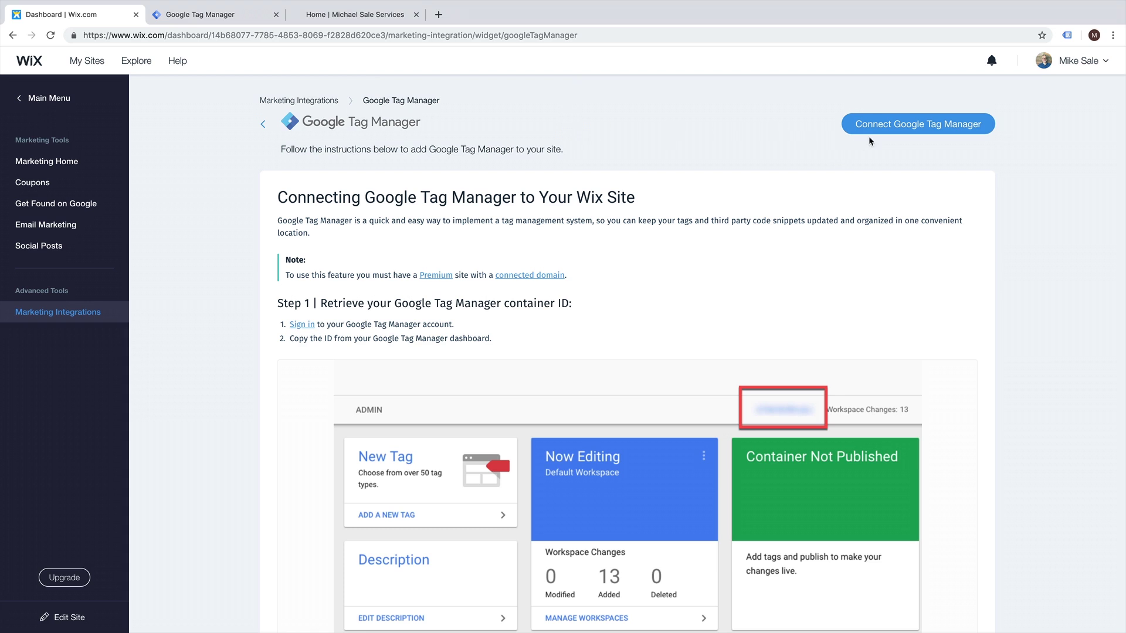
- Connect Google Tag Manager to the Wix site by pasting the copied container ID and saving it
click(947, 130)
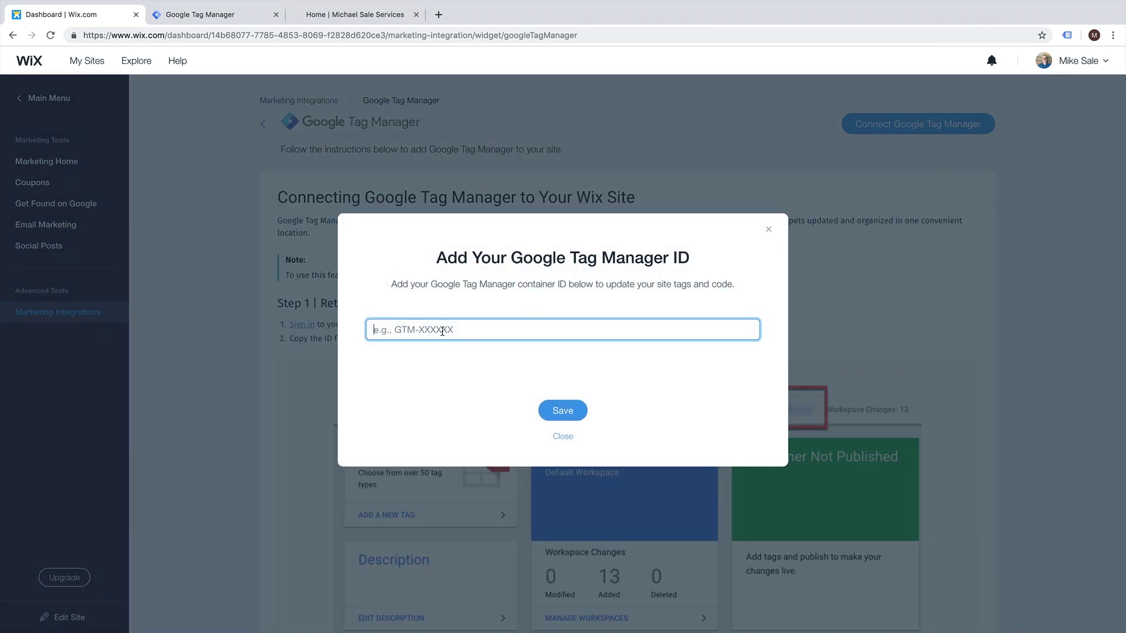
key(ctrl+v)
click(563, 412)
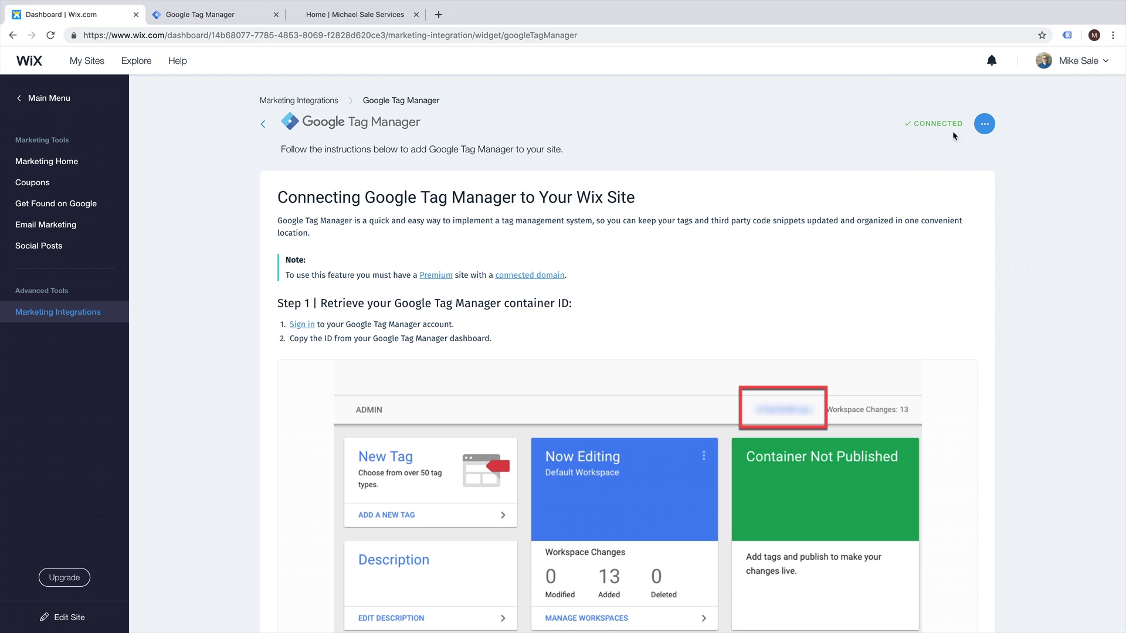
- Look over the live michael.sale home page in its browser tab
click(216, 16)
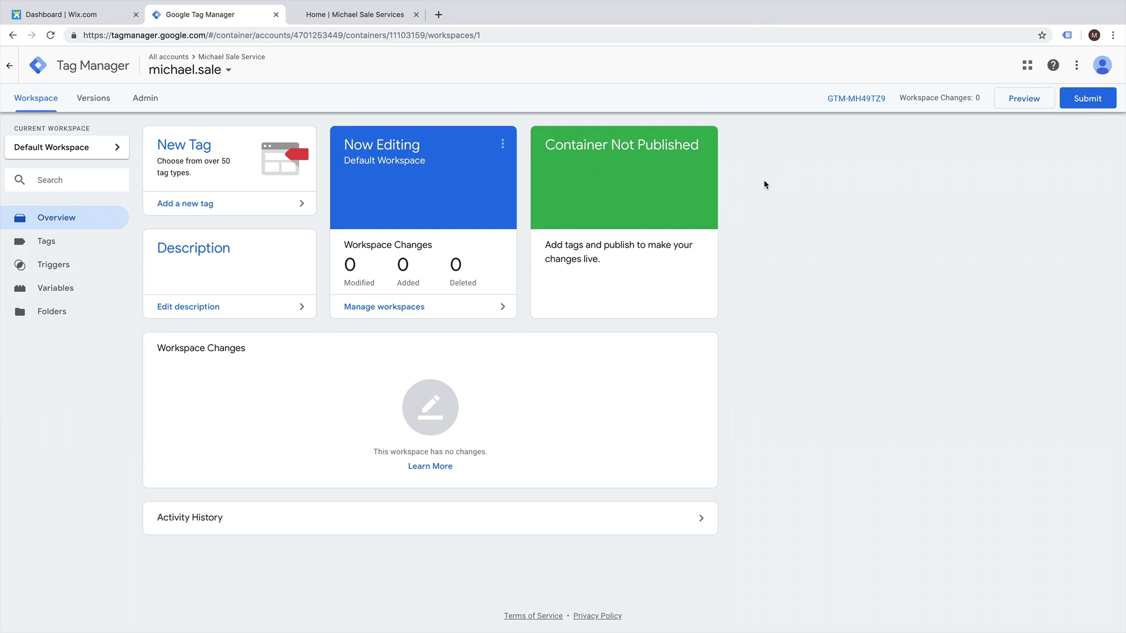
click(367, 14)
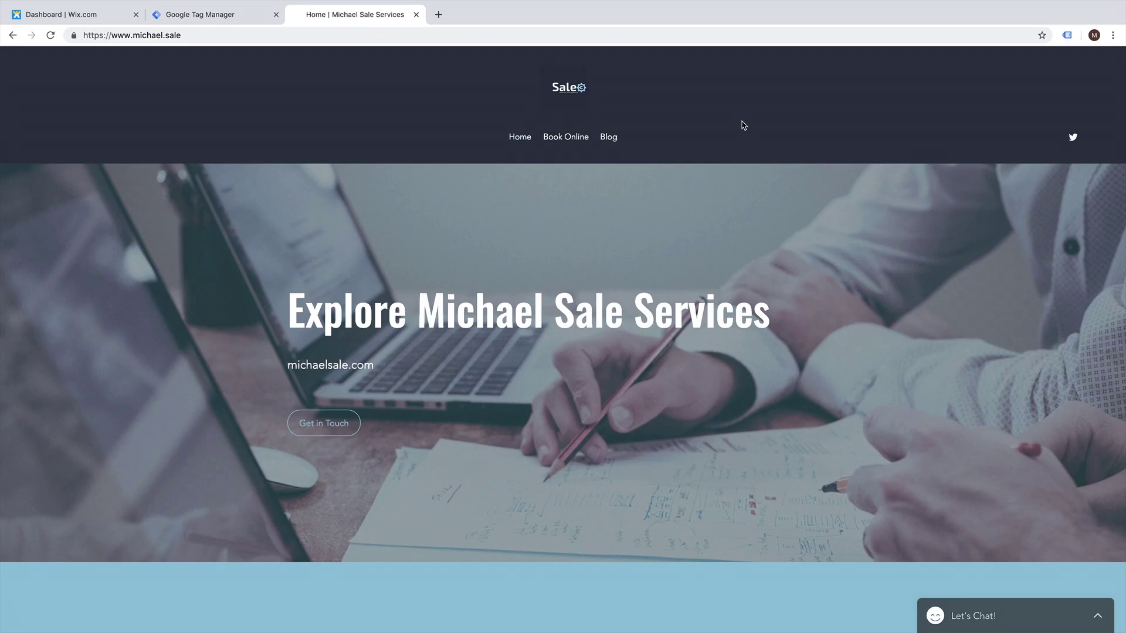
scroll(742, 125, down, 1)
scroll(742, 125, up, 1)
scroll(742, 125, down, 5)
scroll(742, 125, up, 5)
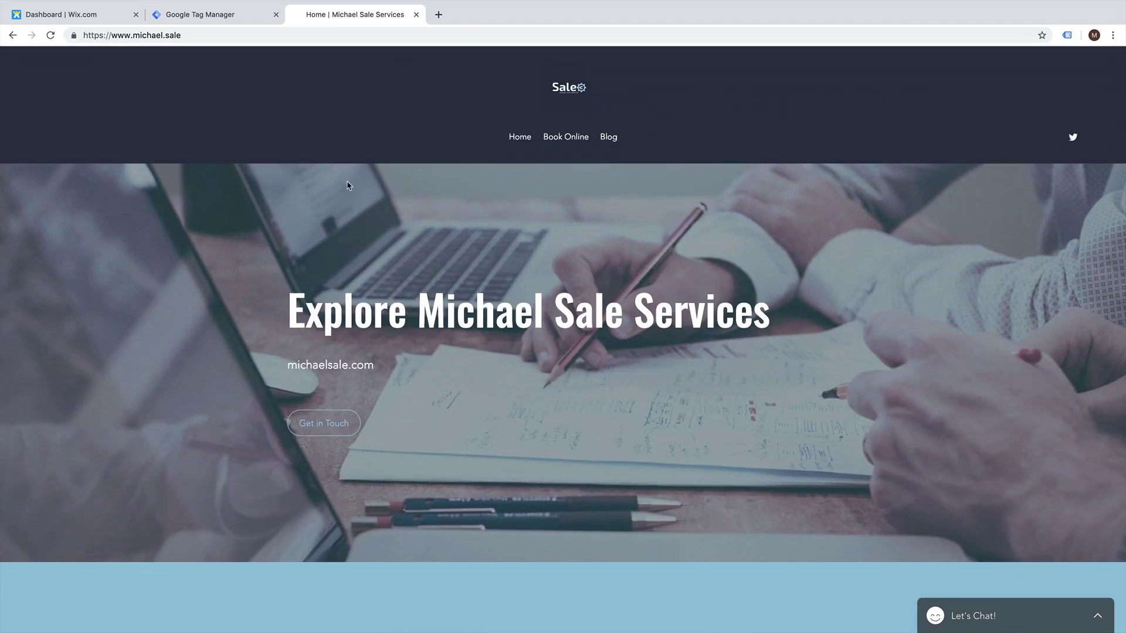
- Turn on Tag Manager preview mode for the Default Workspace and reload the live michael.sale site
click(205, 19)
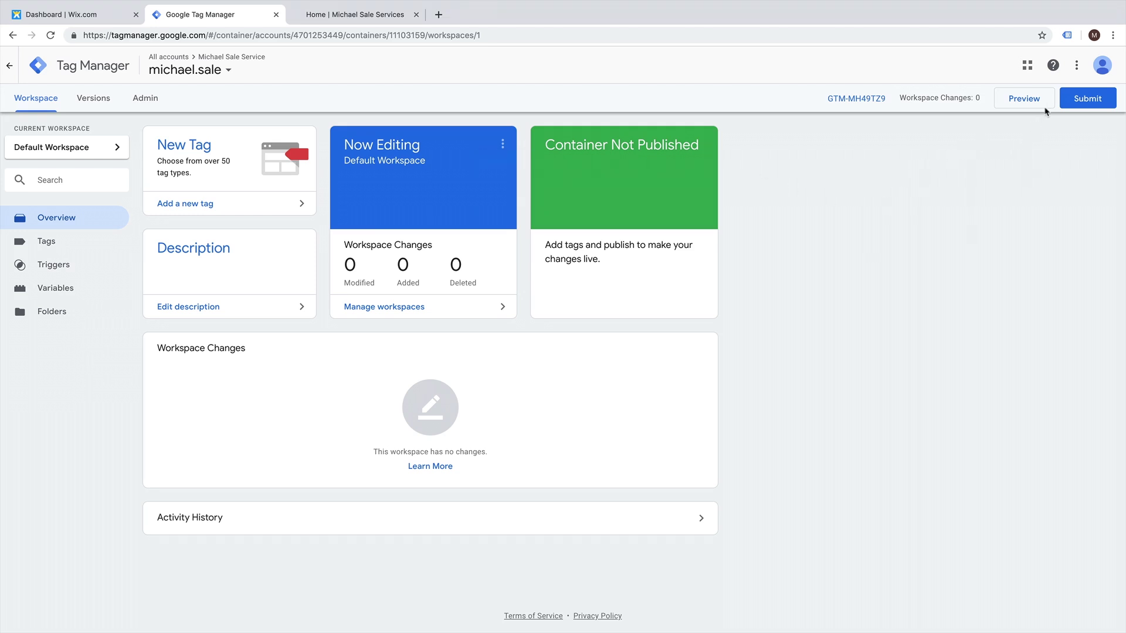
click(1024, 105)
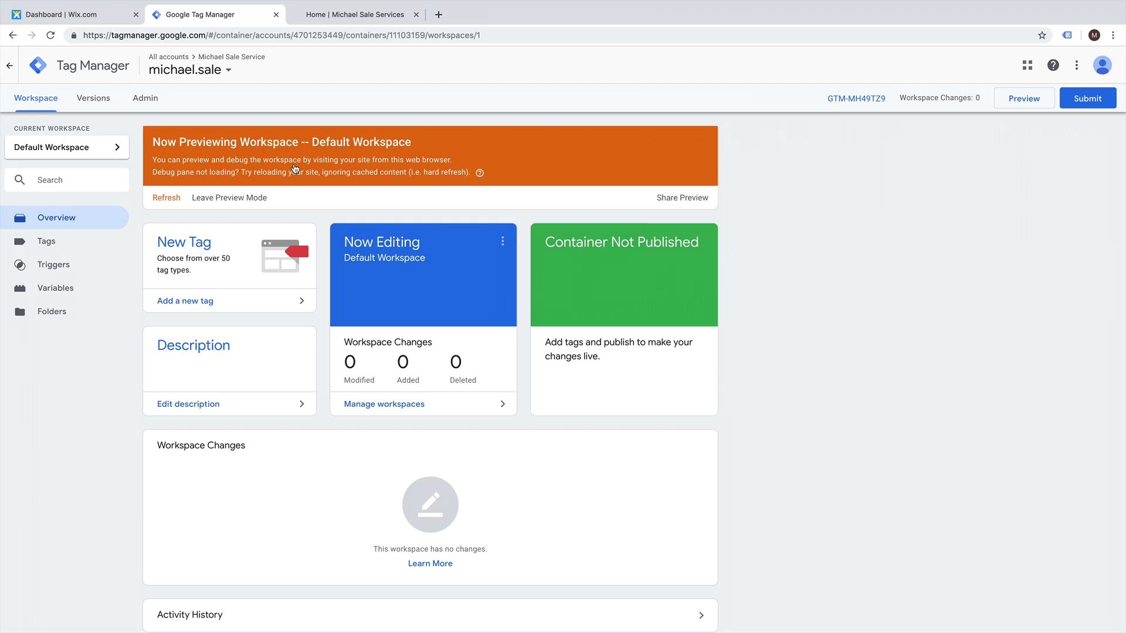
click(364, 18)
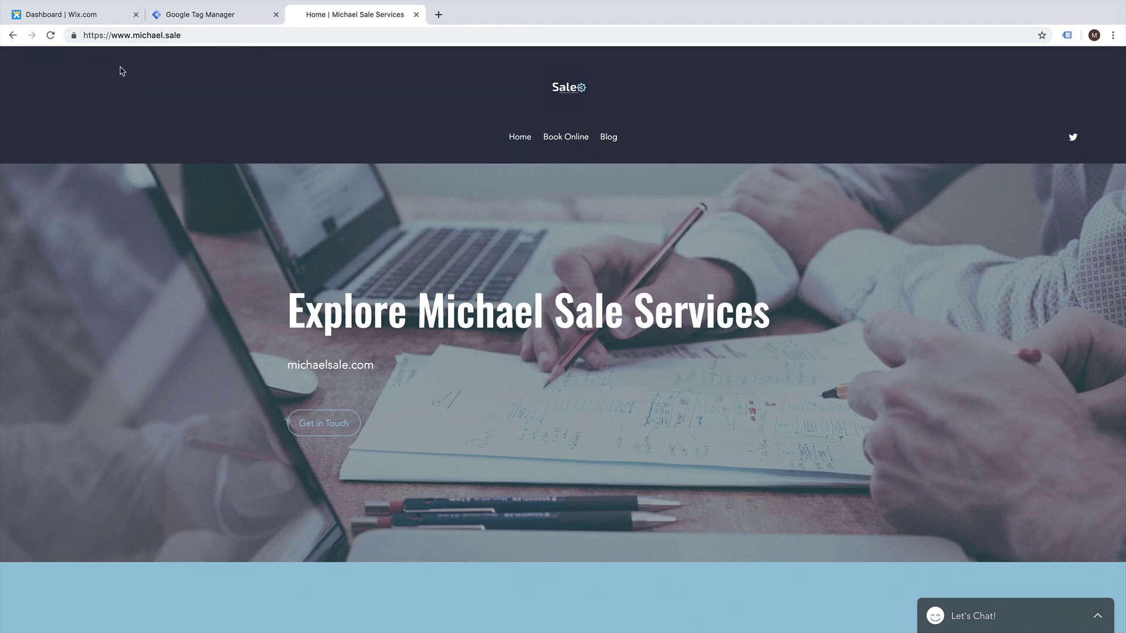
click(51, 36)
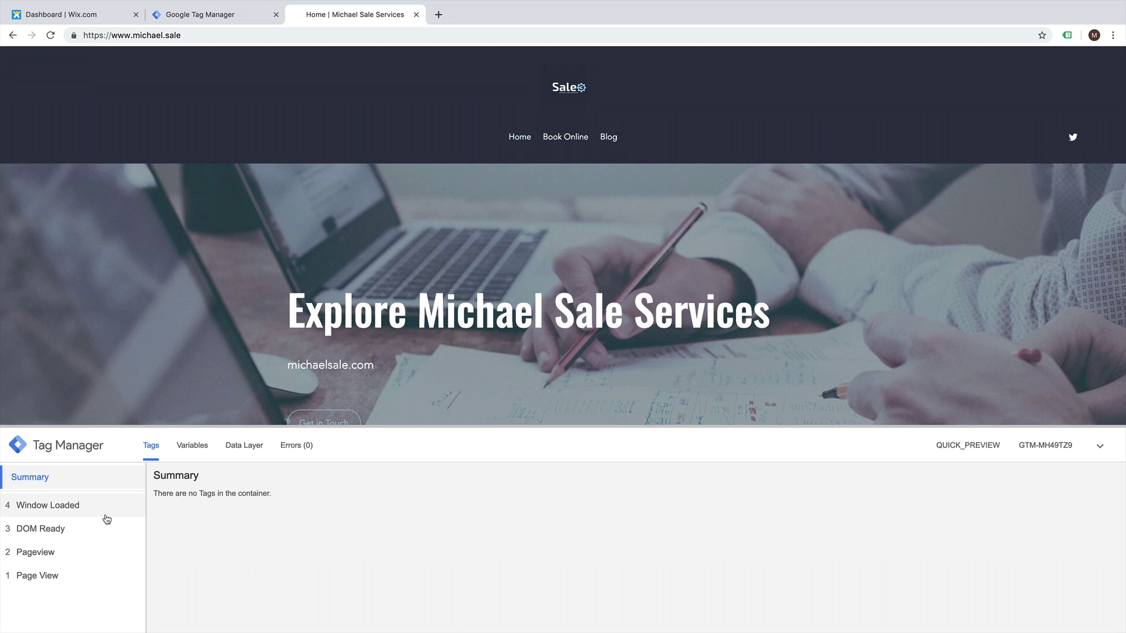
- Examine the Window Loaded, Page View, Pageview and DOM Ready events in the Tag Manager debug pane
click(106, 520)
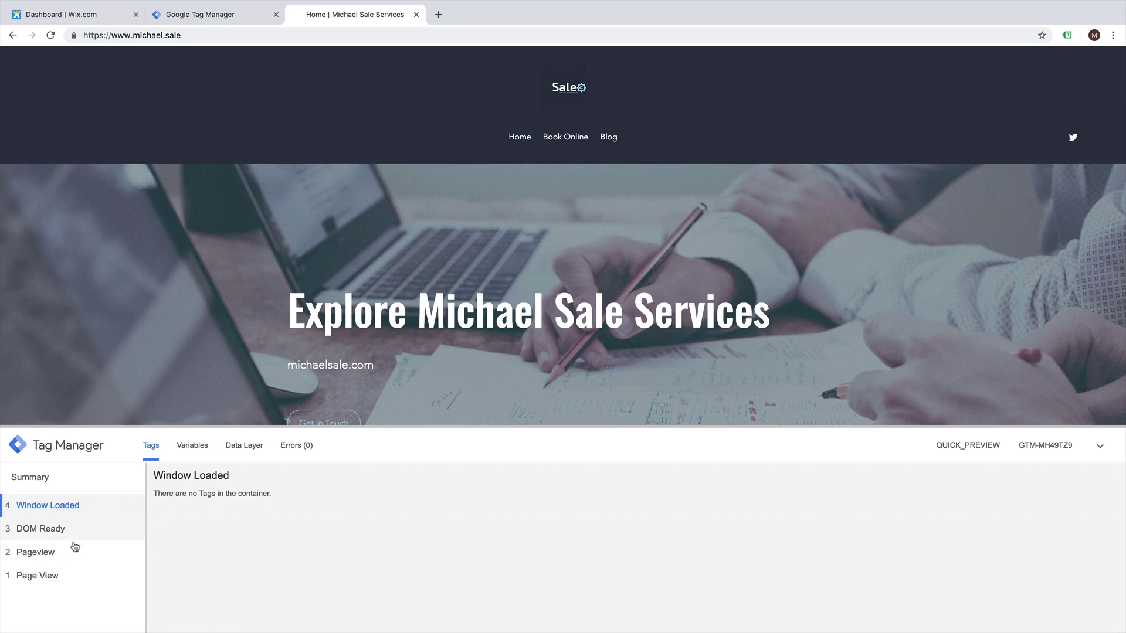
click(69, 575)
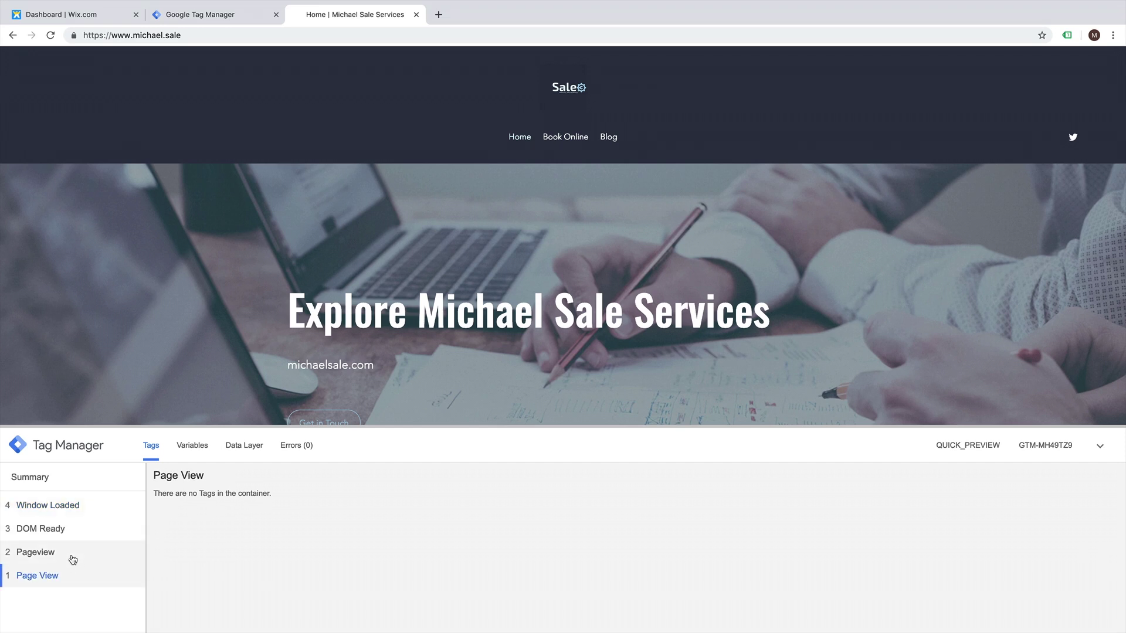
click(72, 554)
click(78, 530)
click(80, 515)
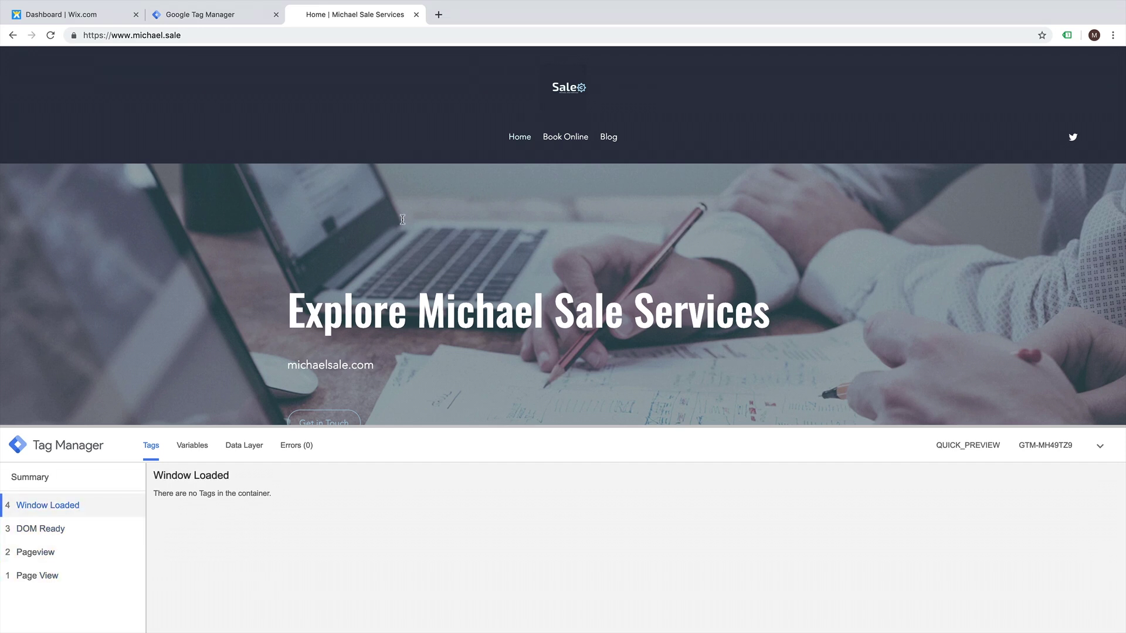
- Check the page with Google Tag Assistant and inspect the metadata of the Google Tag Manager tag
click(1067, 37)
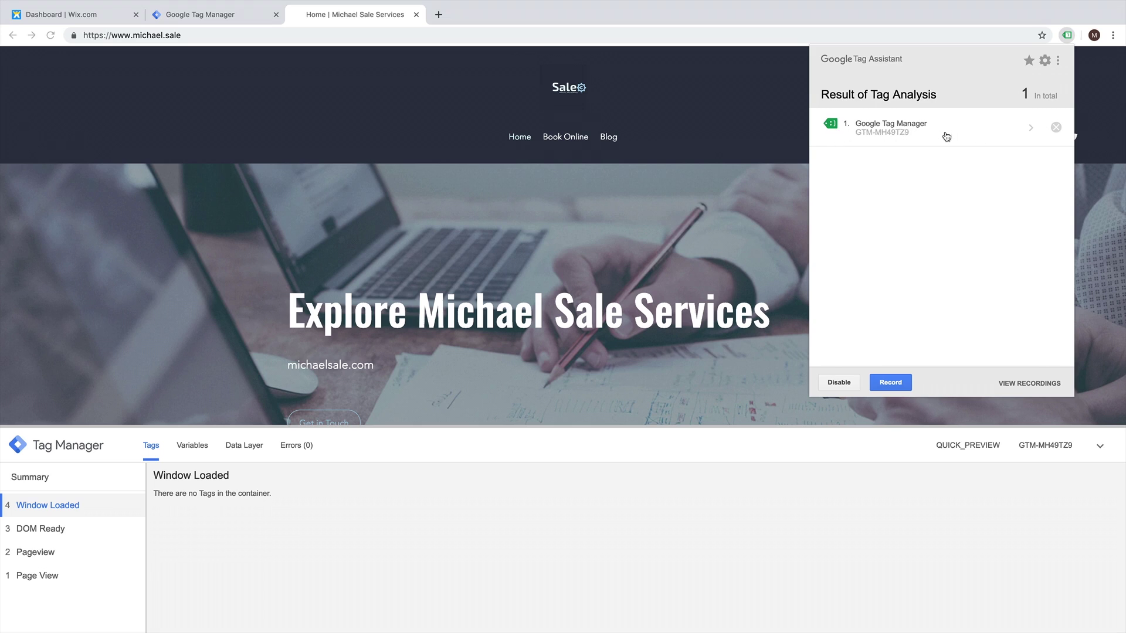
click(922, 130)
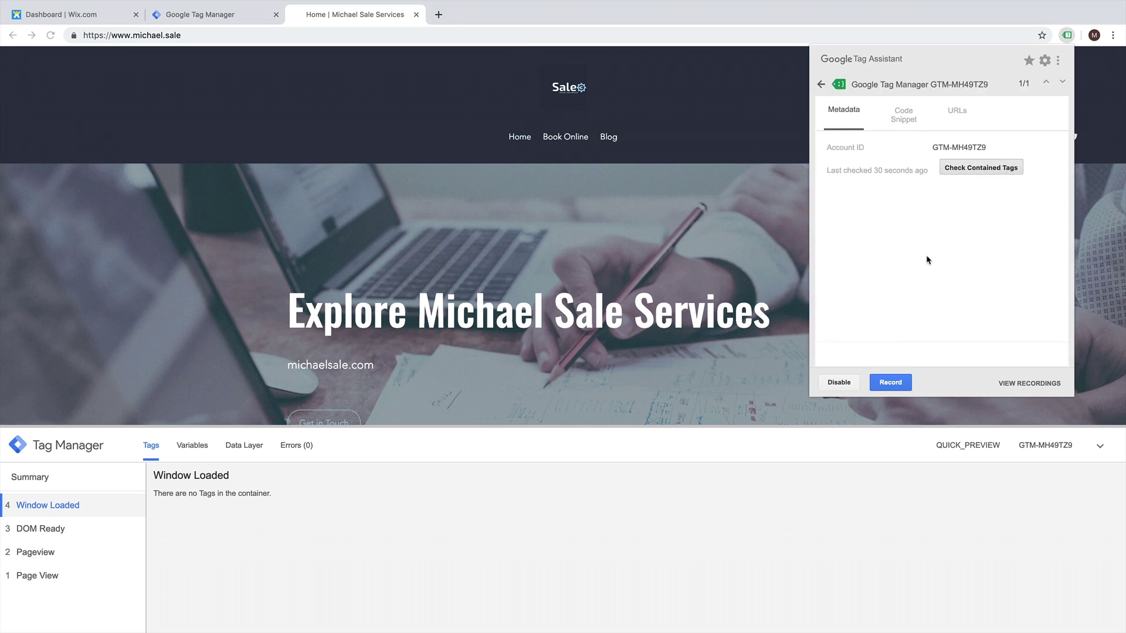
- Check the contained tags of the Google Tag Manager entry in Tag Assistant and look at its code snippet and metadata
click(953, 174)
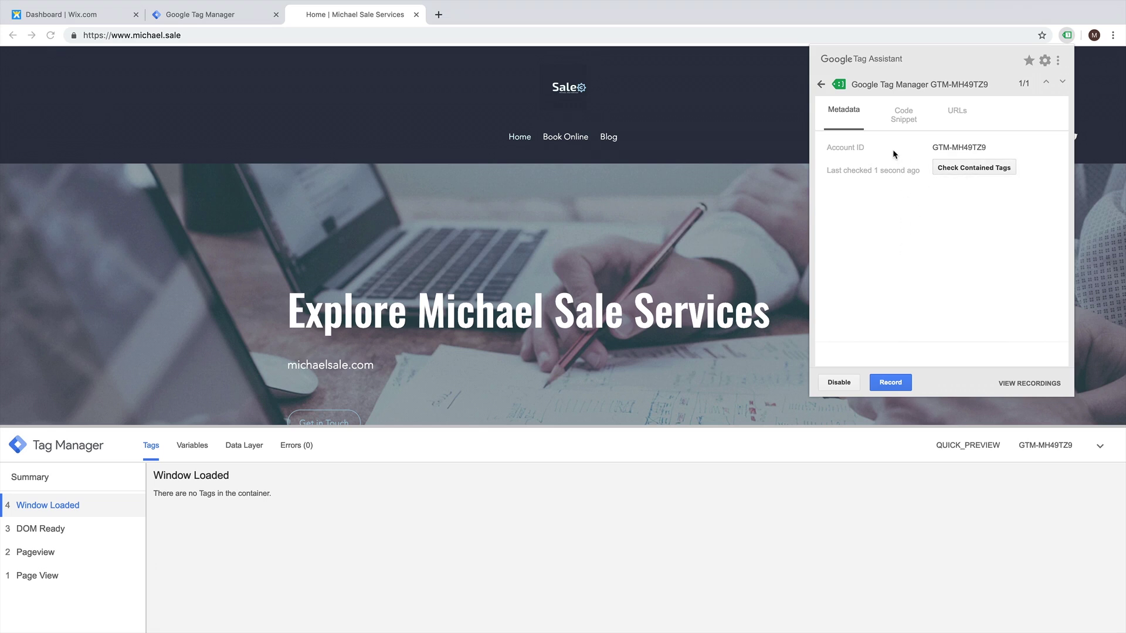
click(901, 116)
click(844, 111)
click(658, 179)
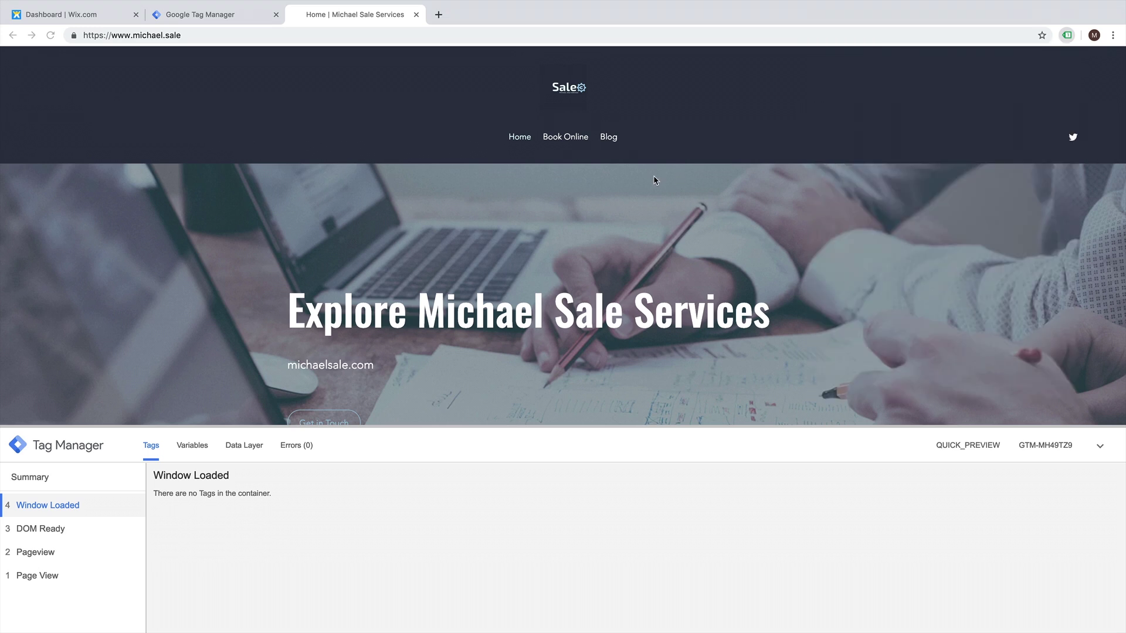
- Leave preview mode for the Default Workspace in Google Tag Manager
click(222, 14)
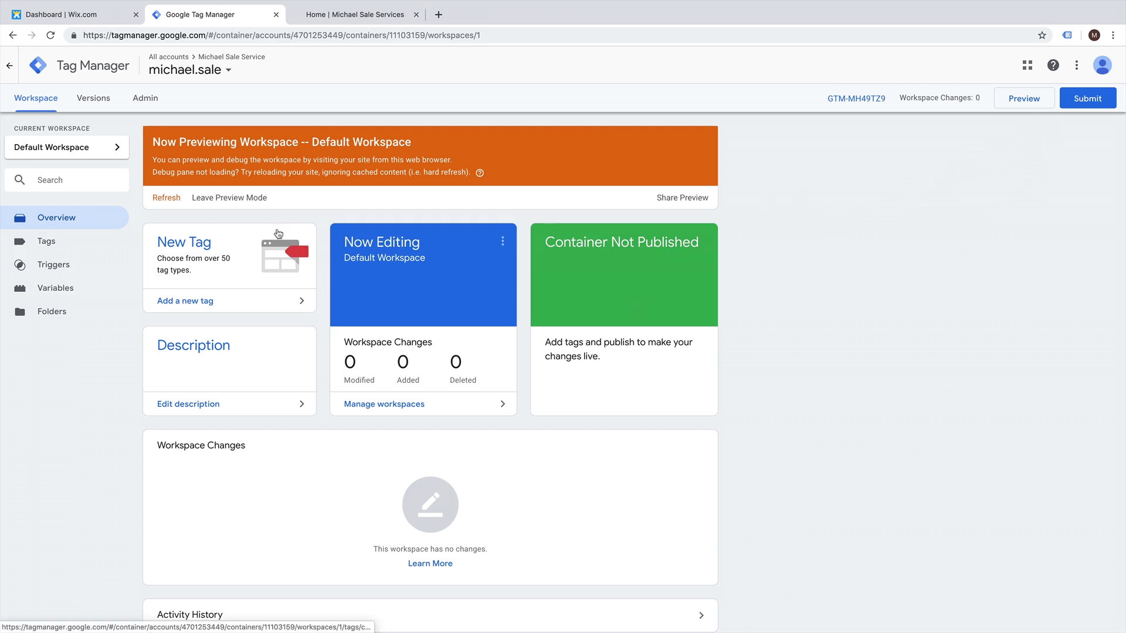
click(217, 199)
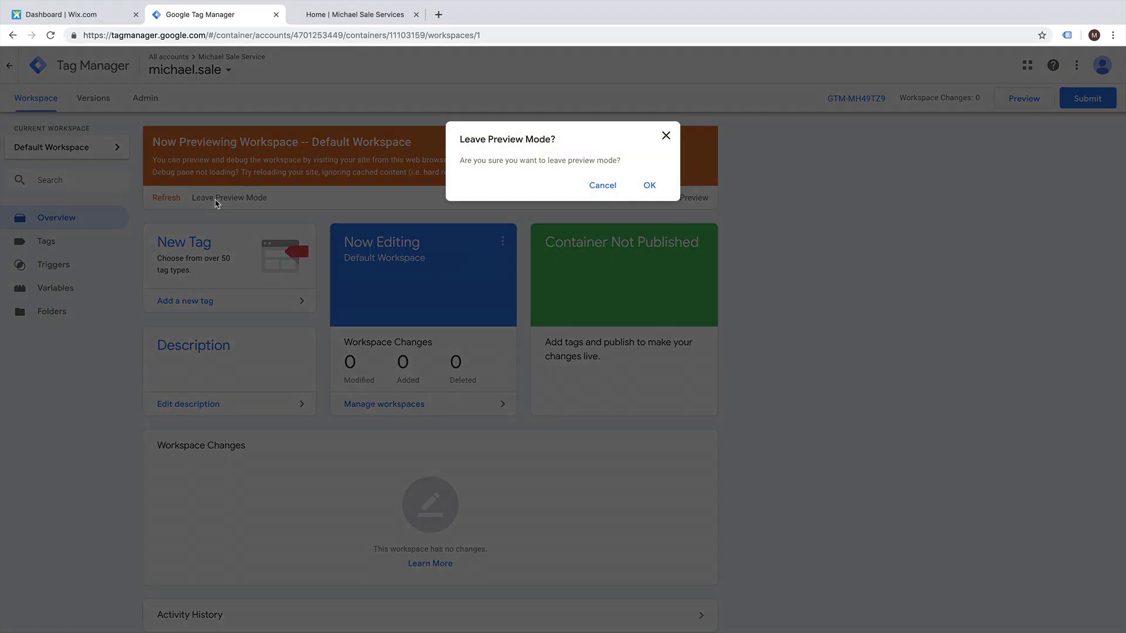
click(651, 185)
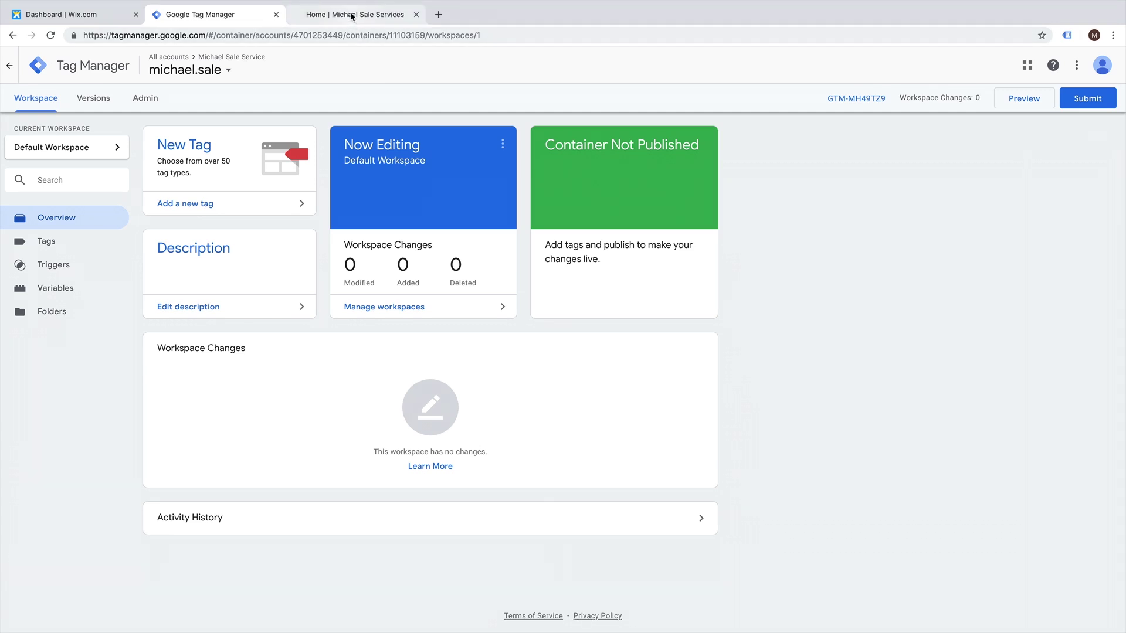
- Reload the live michael.sale site outside preview mode and inspect the Google Tag Manager tag in Tag Assistant
click(352, 16)
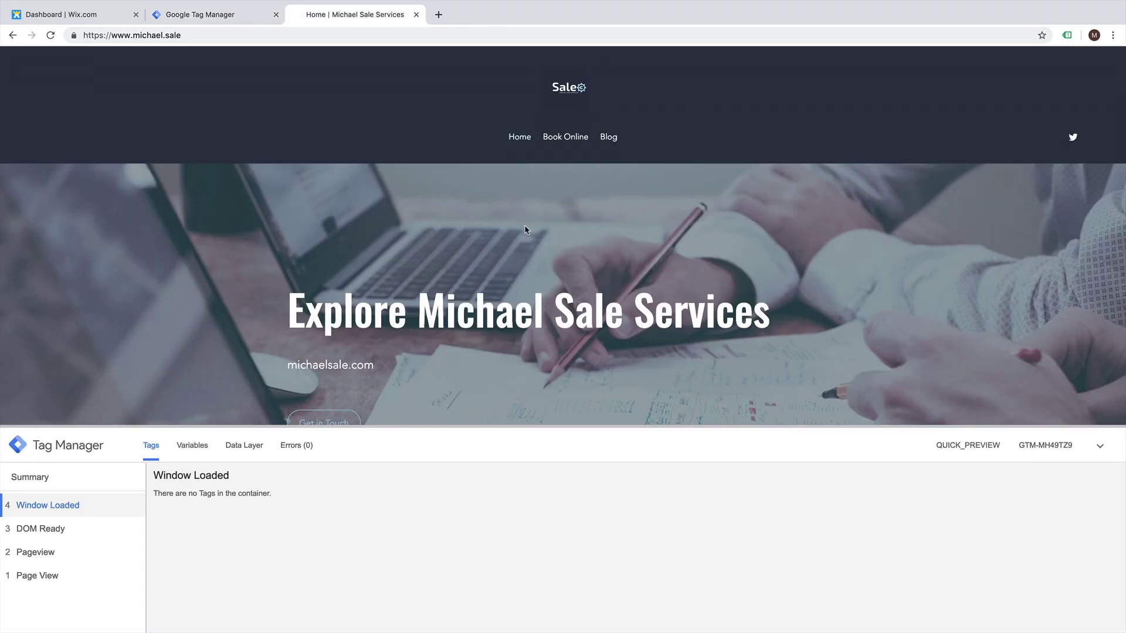
click(51, 35)
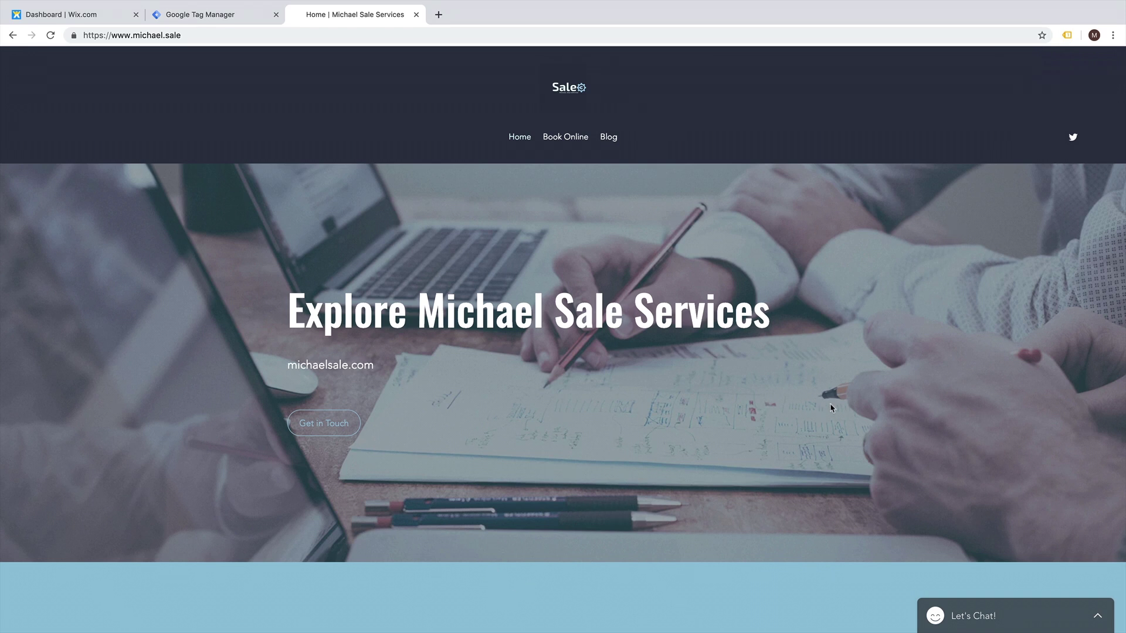
click(1067, 35)
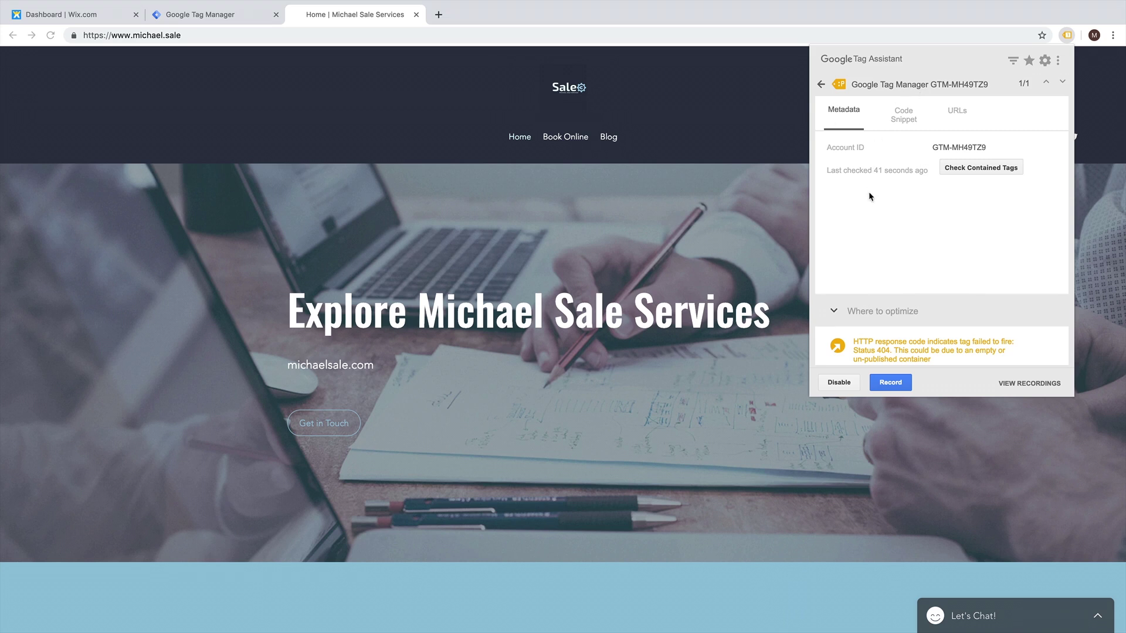
click(786, 234)
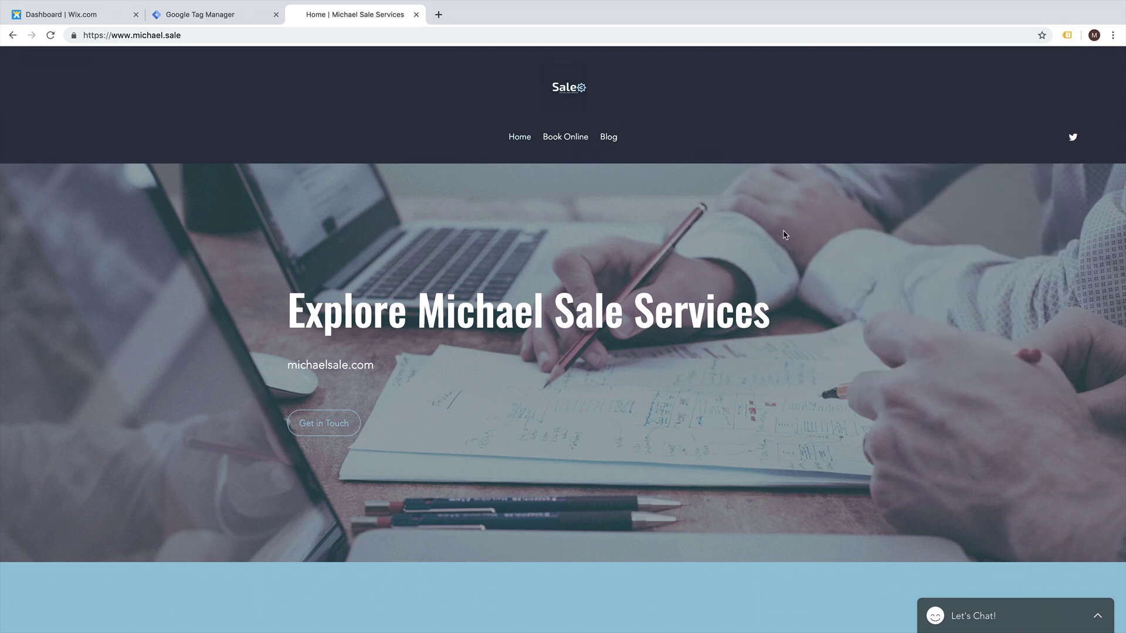
- Publish the michael.sale container to the Live environment as version "Init install of GTM" and return to the workspace overview
click(224, 21)
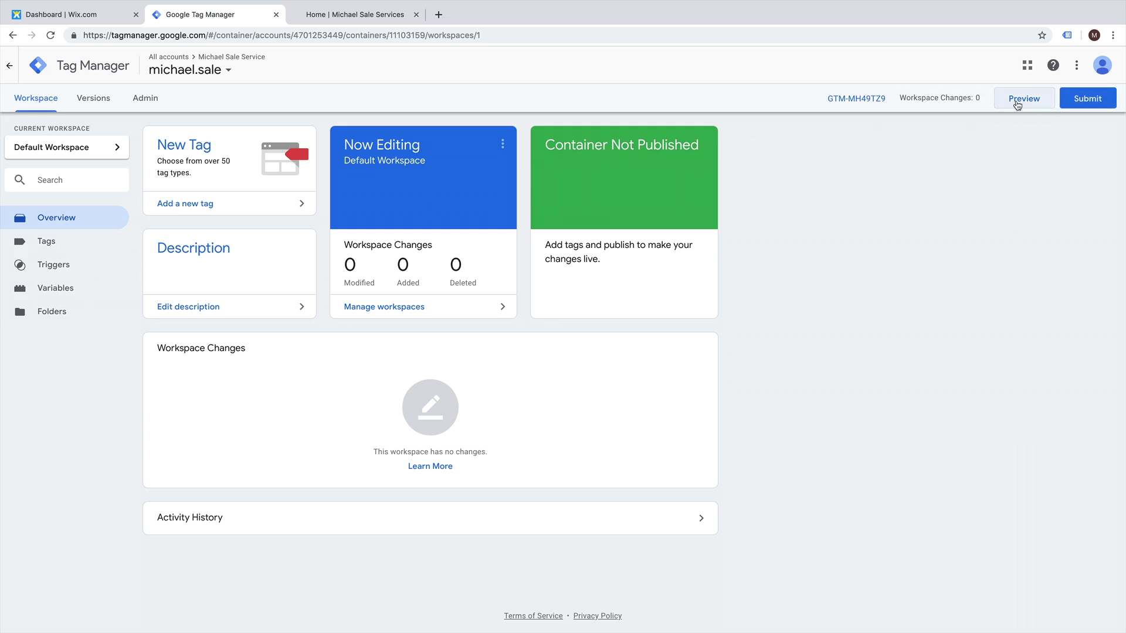
click(1071, 102)
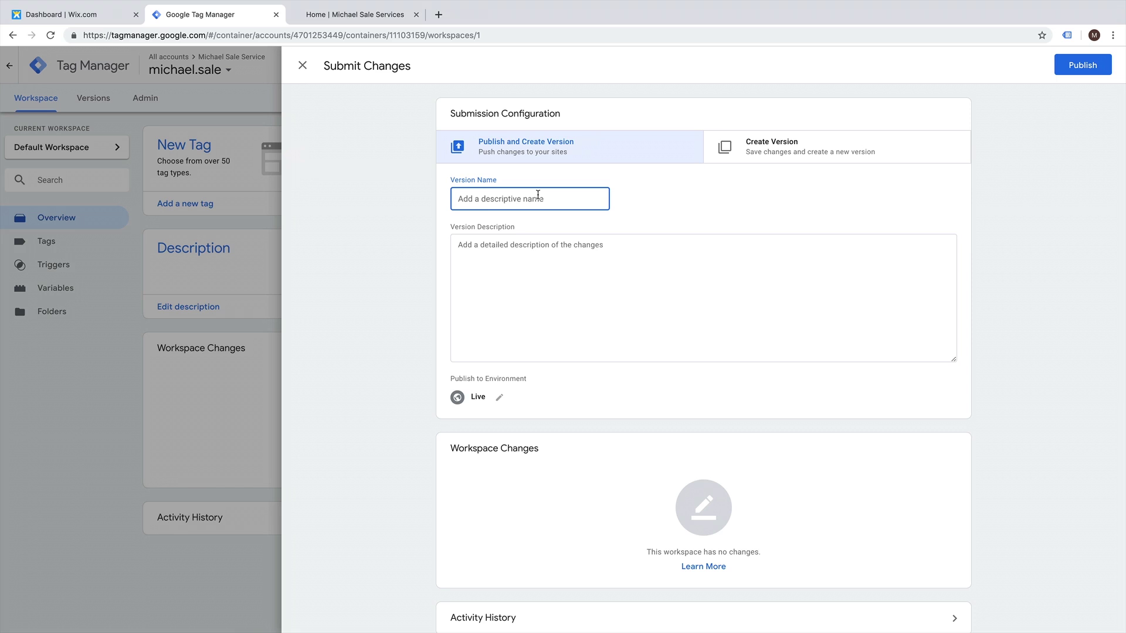
text(Init install of GTM)
click(1080, 64)
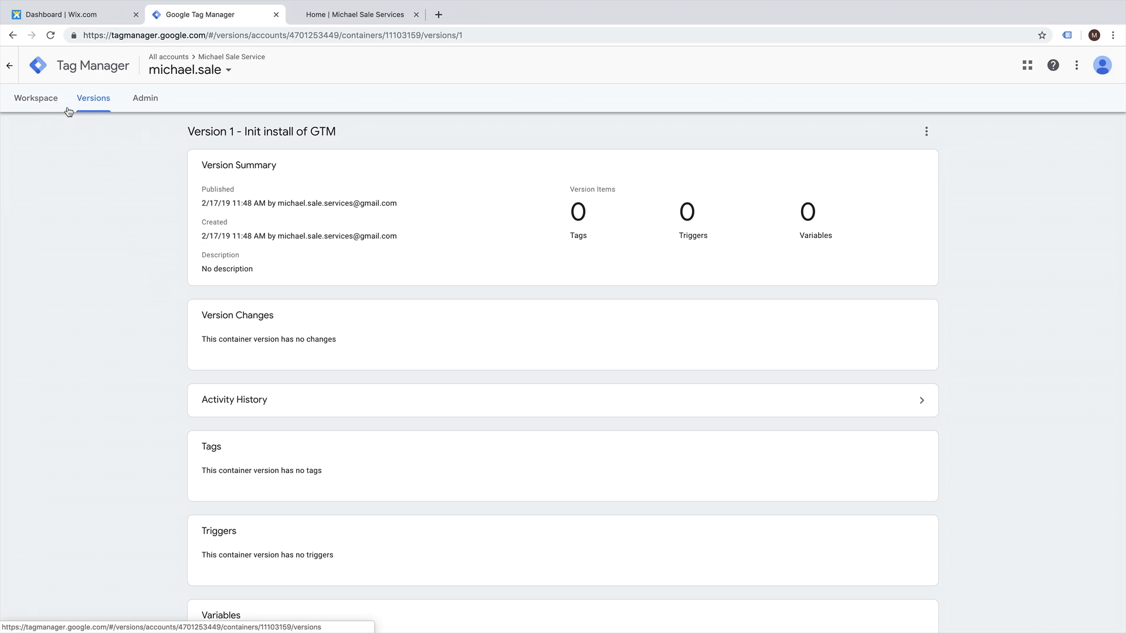
click(40, 101)
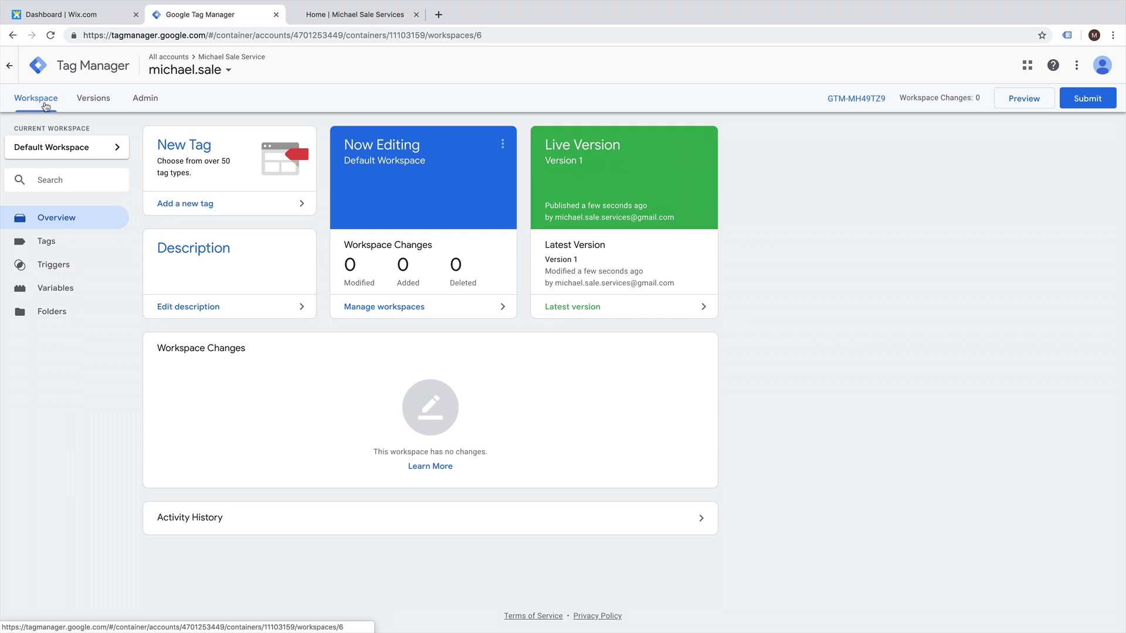
- Browse the available tag types for a new tag, from the featured Google tags through the third-party ones, and discard the untitled tag
click(189, 205)
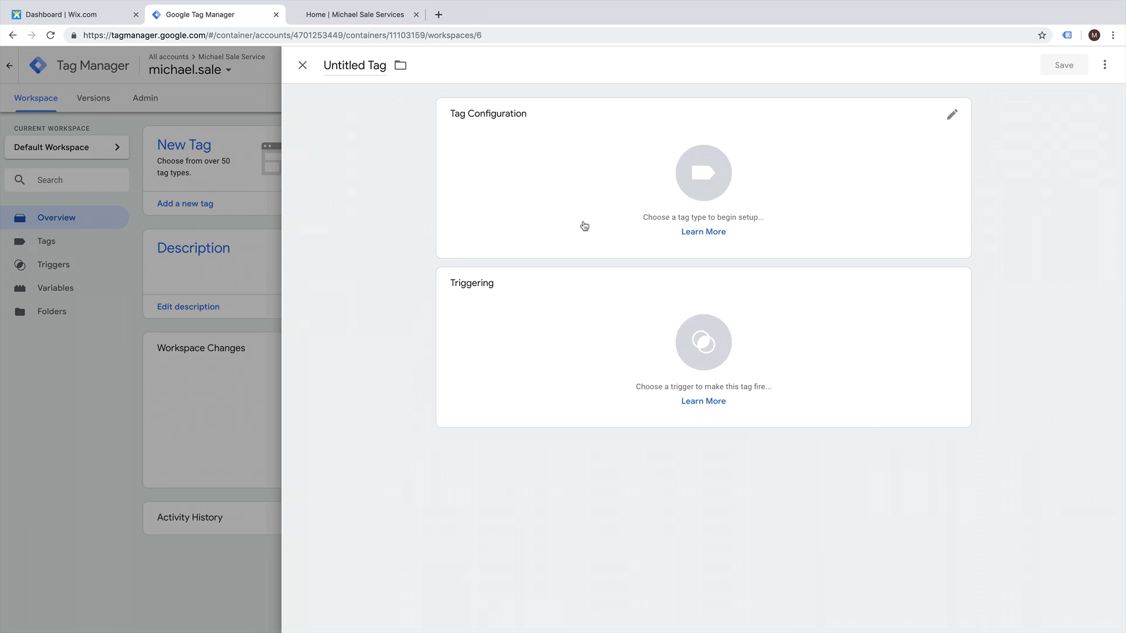
click(699, 188)
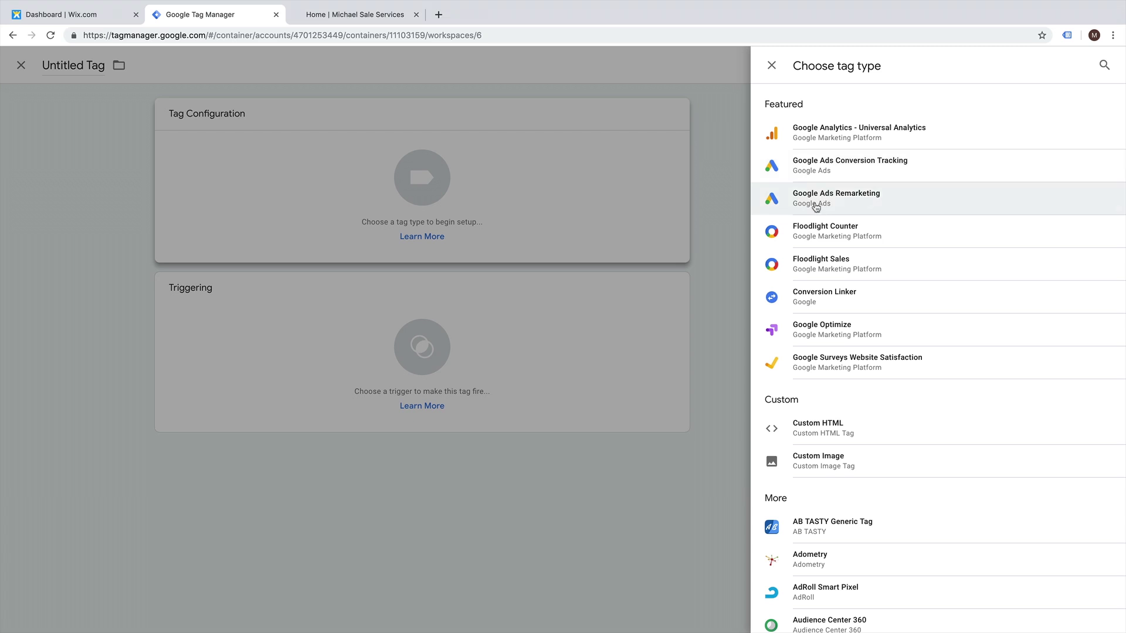
scroll(817, 322, down, 3)
scroll(818, 323, down, 5)
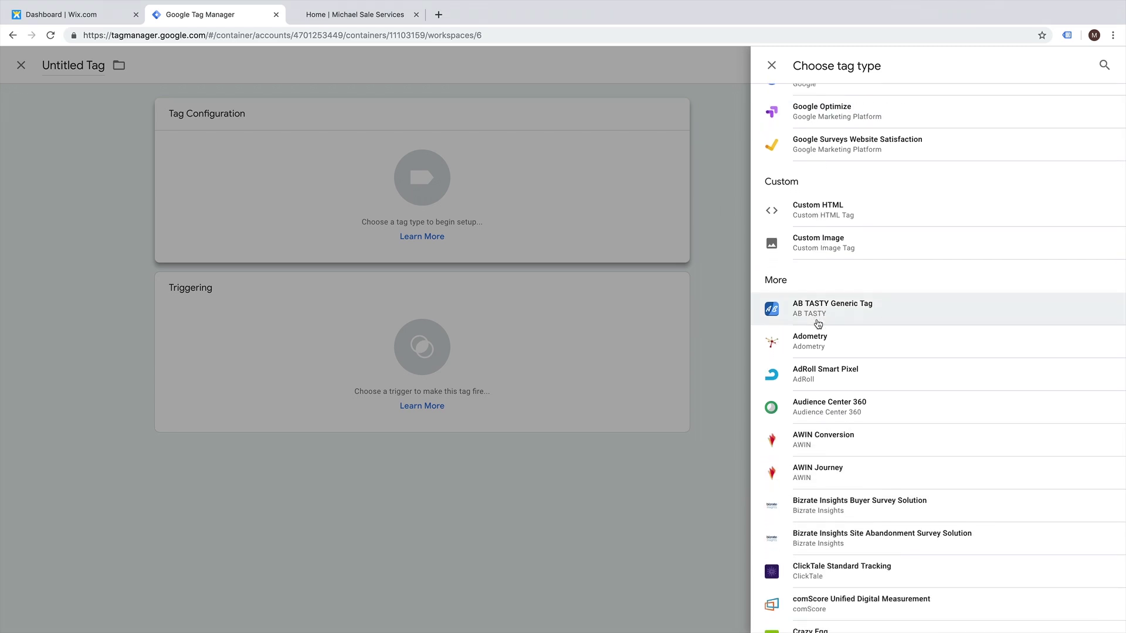
scroll(818, 324, down, 5)
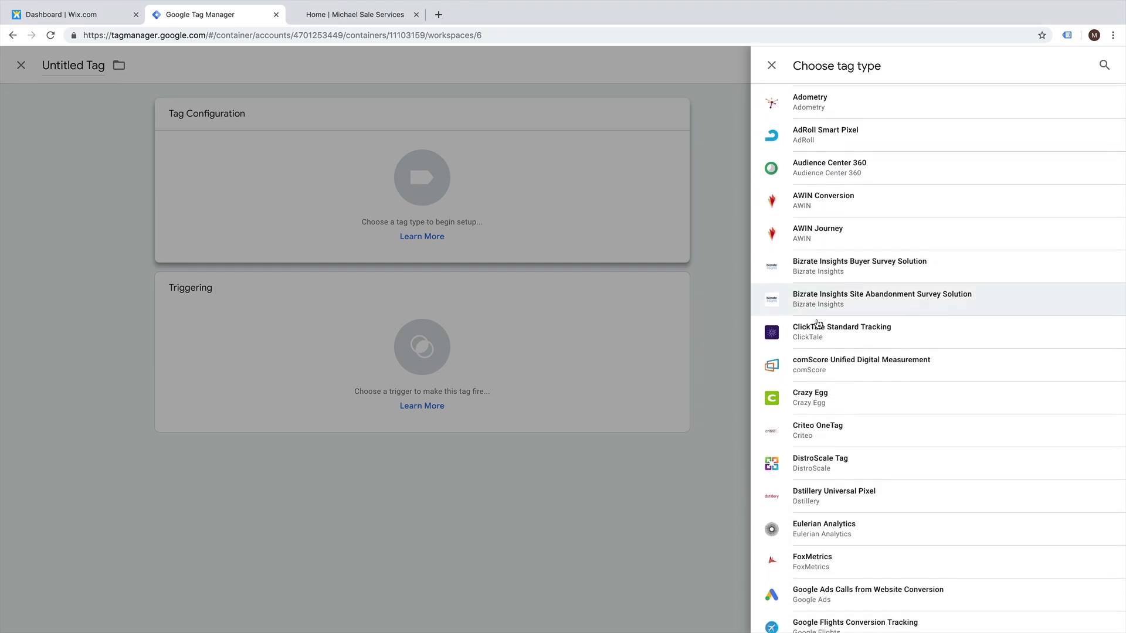
scroll(818, 324, down, 3)
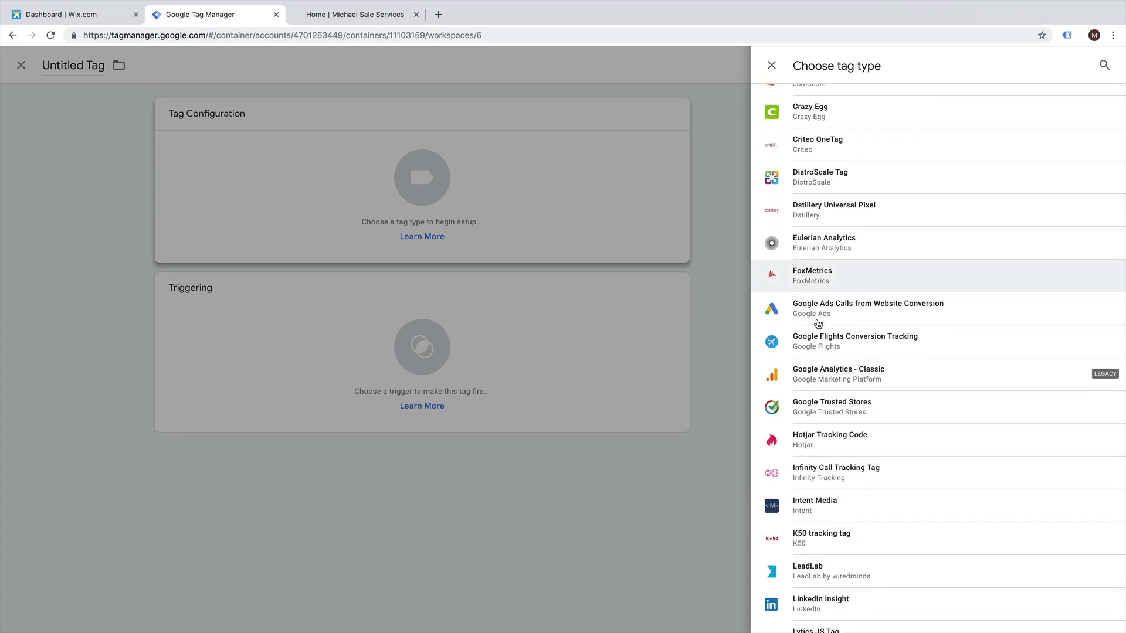
scroll(817, 324, down, 2)
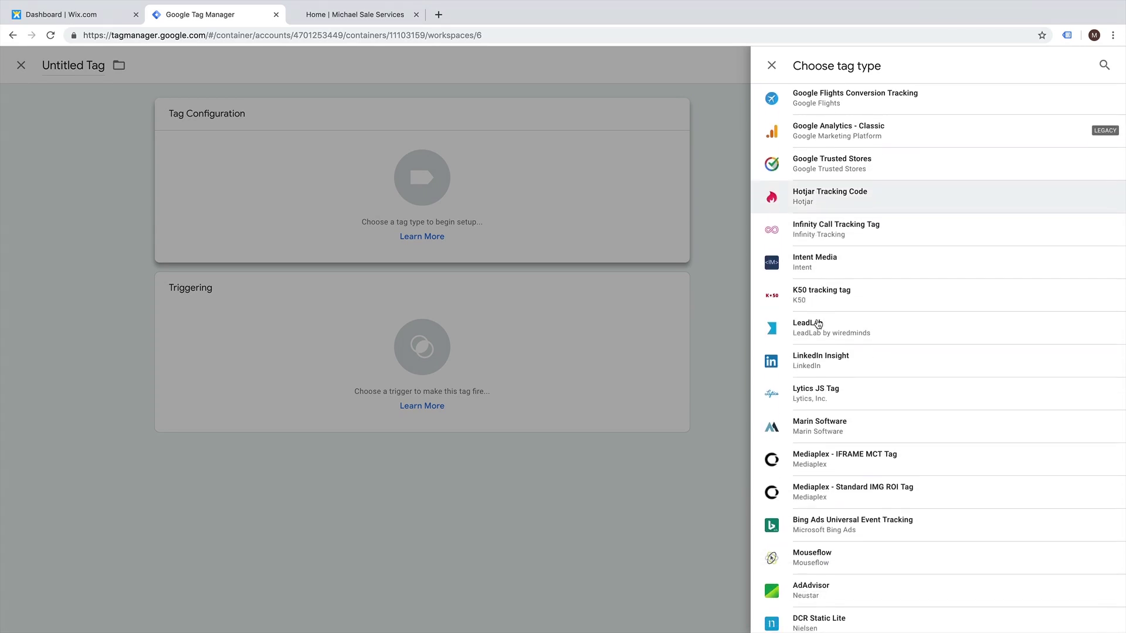
scroll(818, 368, down, 10)
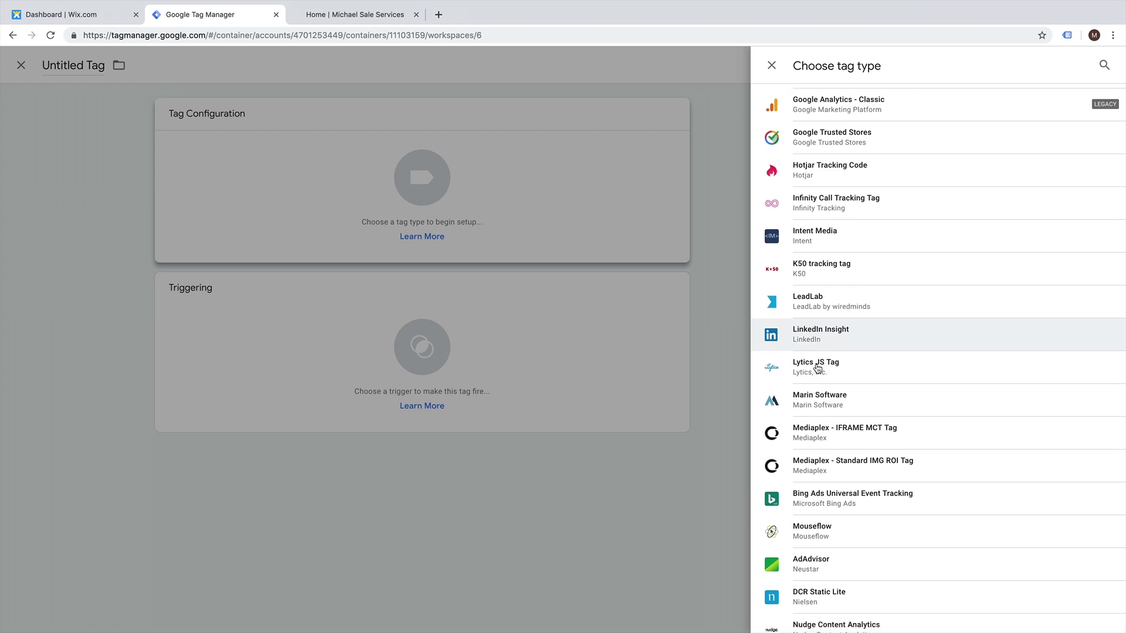
scroll(818, 368, down, 5)
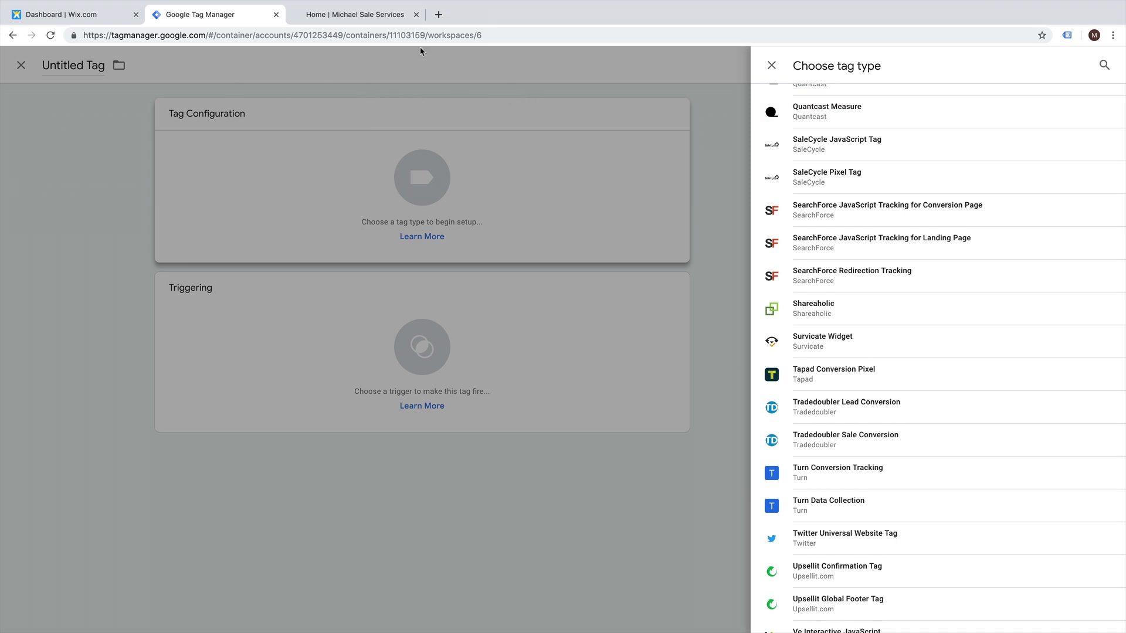
click(771, 64)
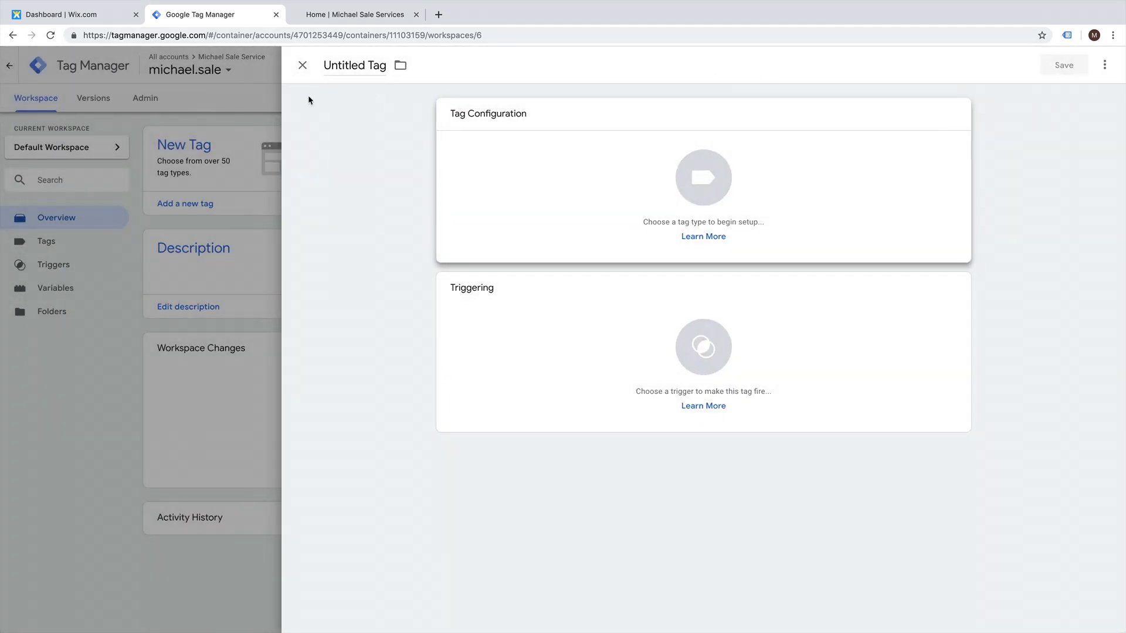
click(302, 66)
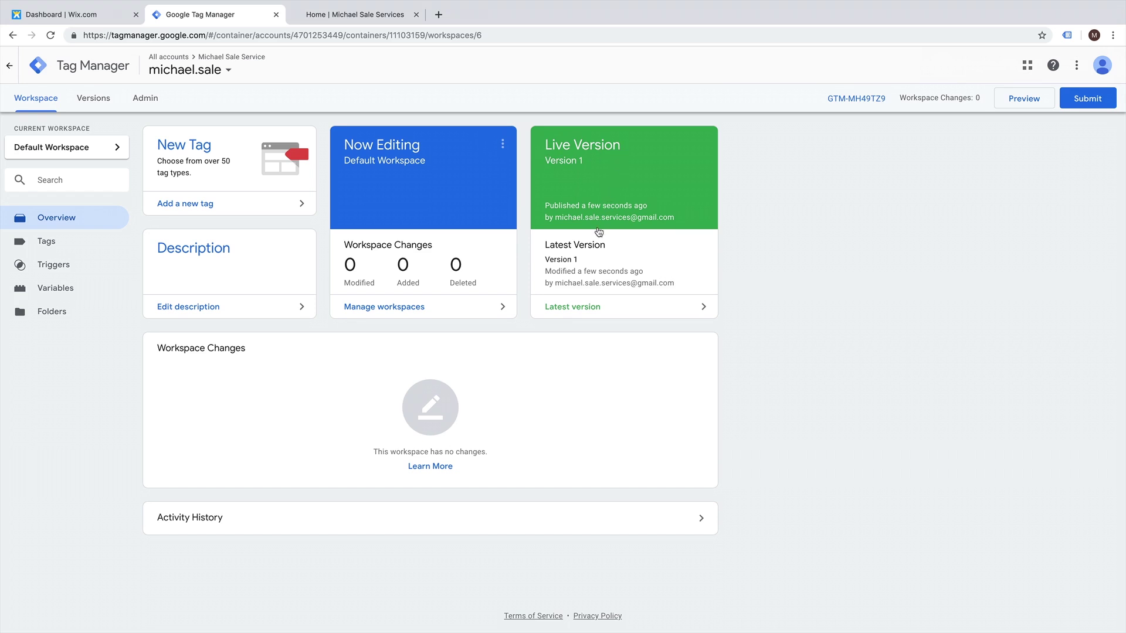
- Reload michael.sale with the published container, recheck the Google Tag Manager tag in Tag Assistant, and go back to the Tag Manager workspace
click(354, 18)
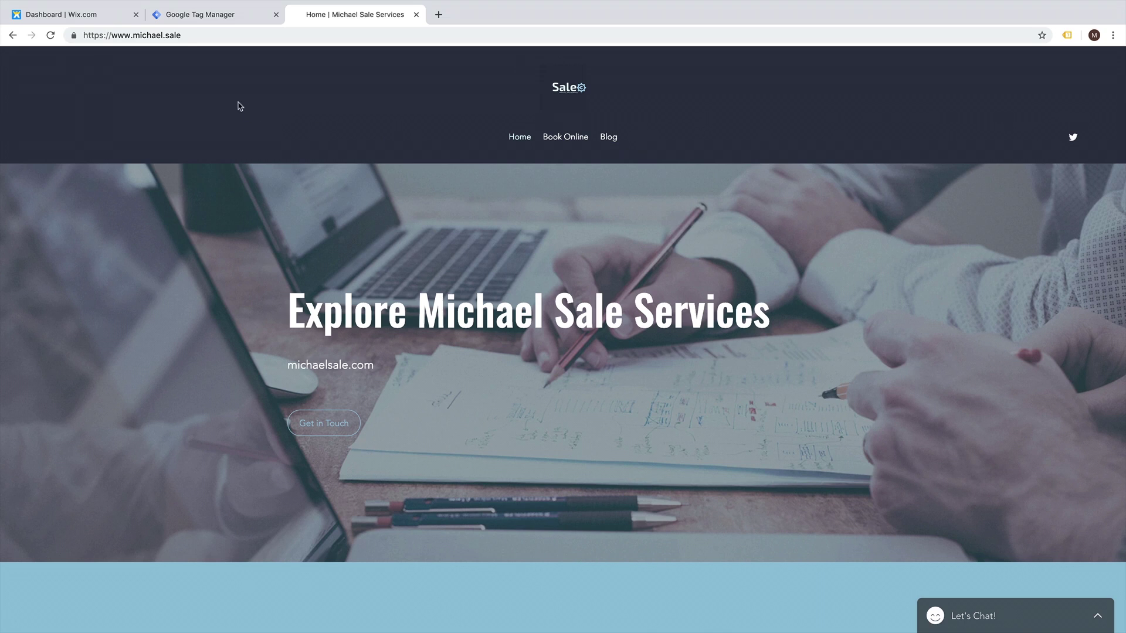
click(51, 37)
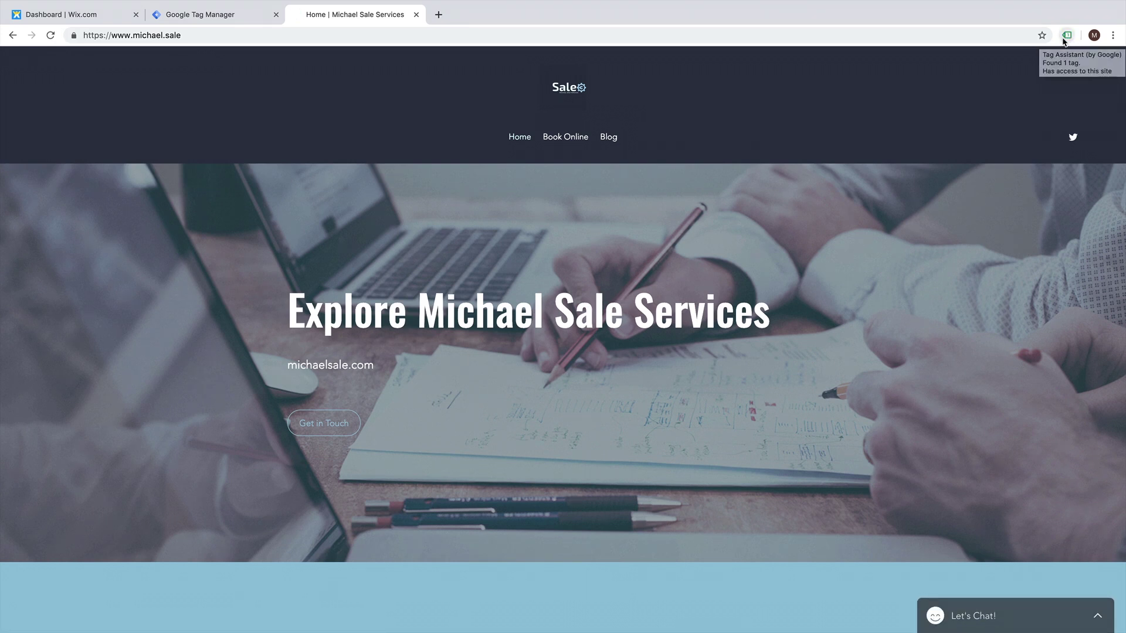
click(1066, 36)
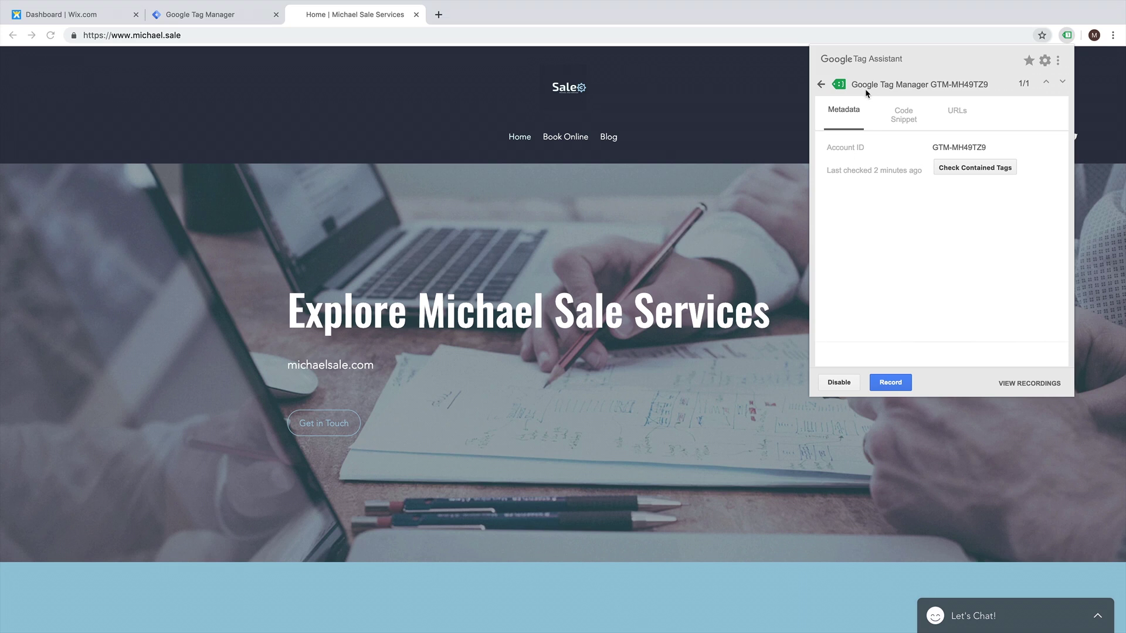
click(745, 155)
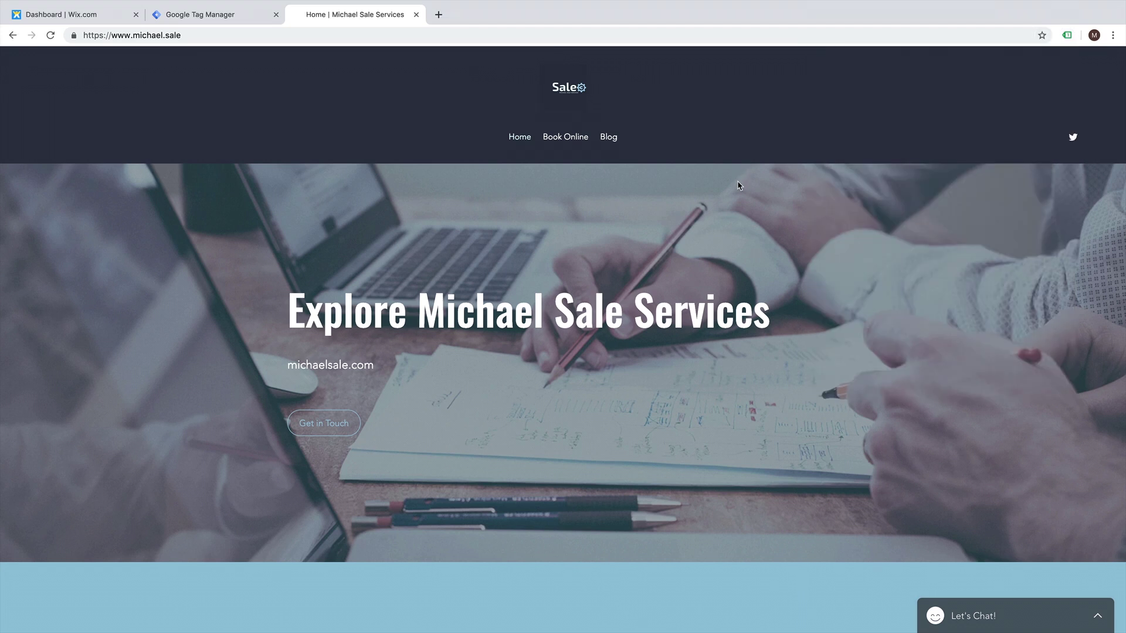
click(232, 22)
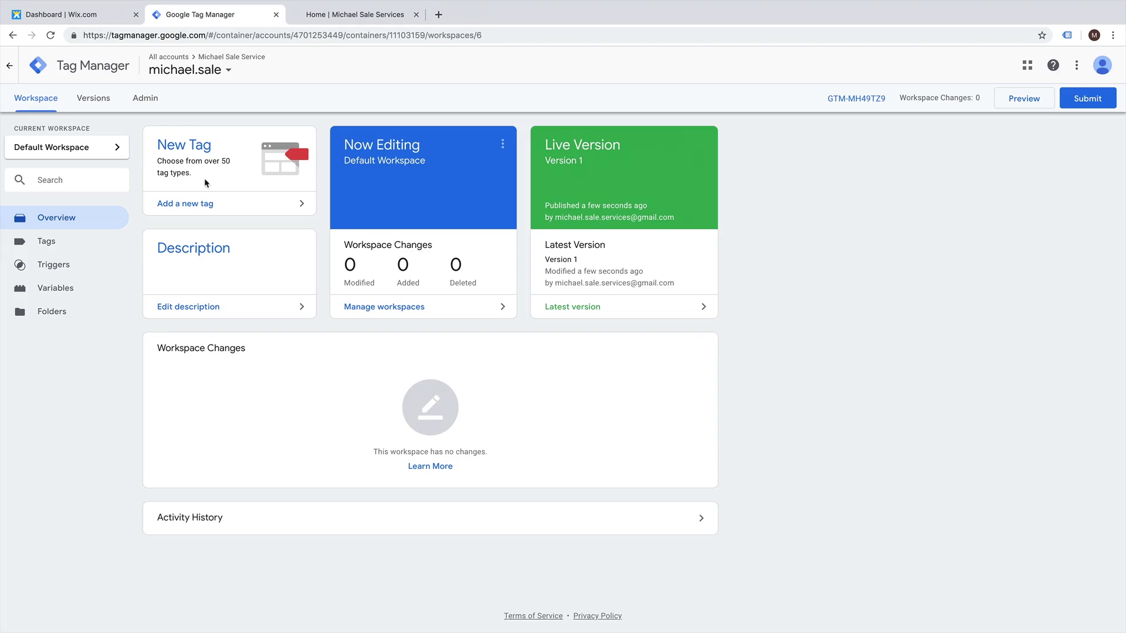